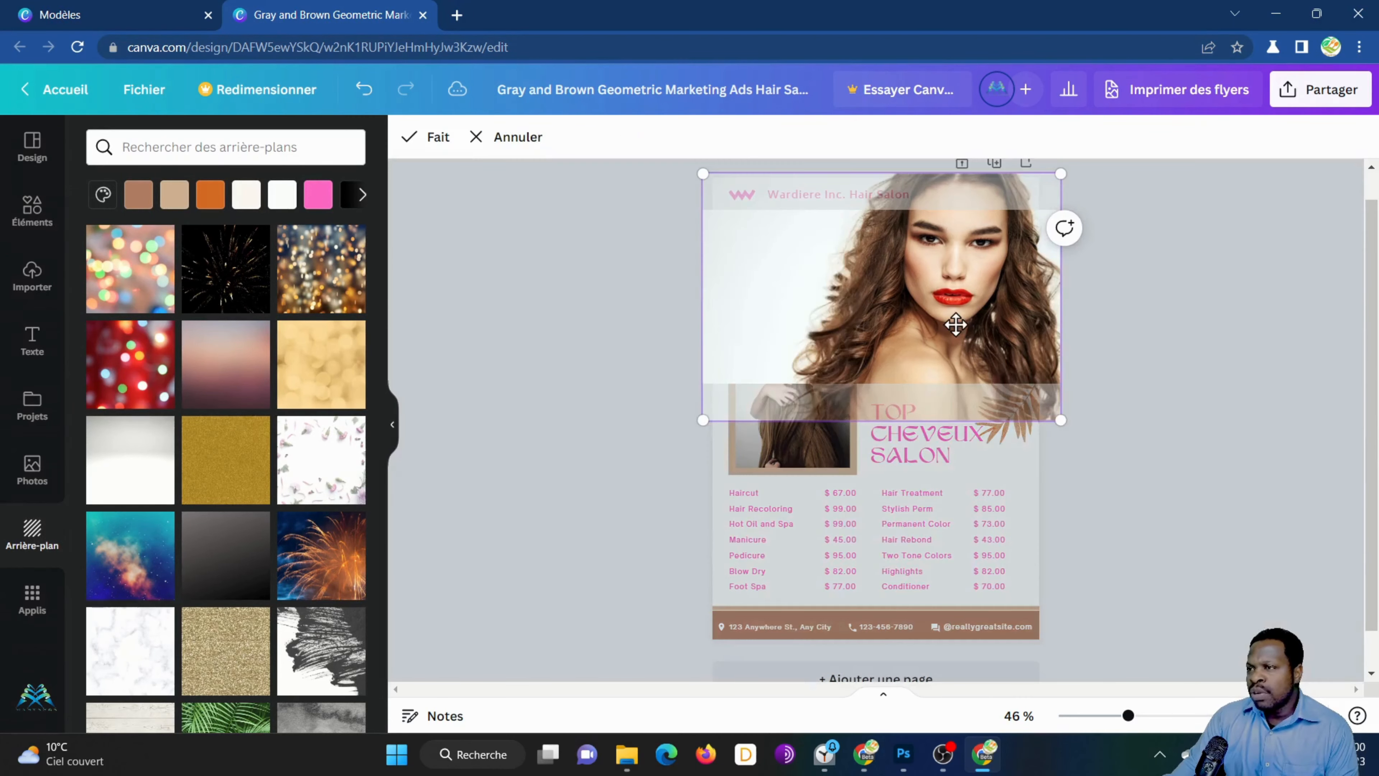
Step: Cancel repositioning the curly-haired woman's photo and delete it from the large frame near the flyer's top
left_click_drag(942, 287, 932, 348)
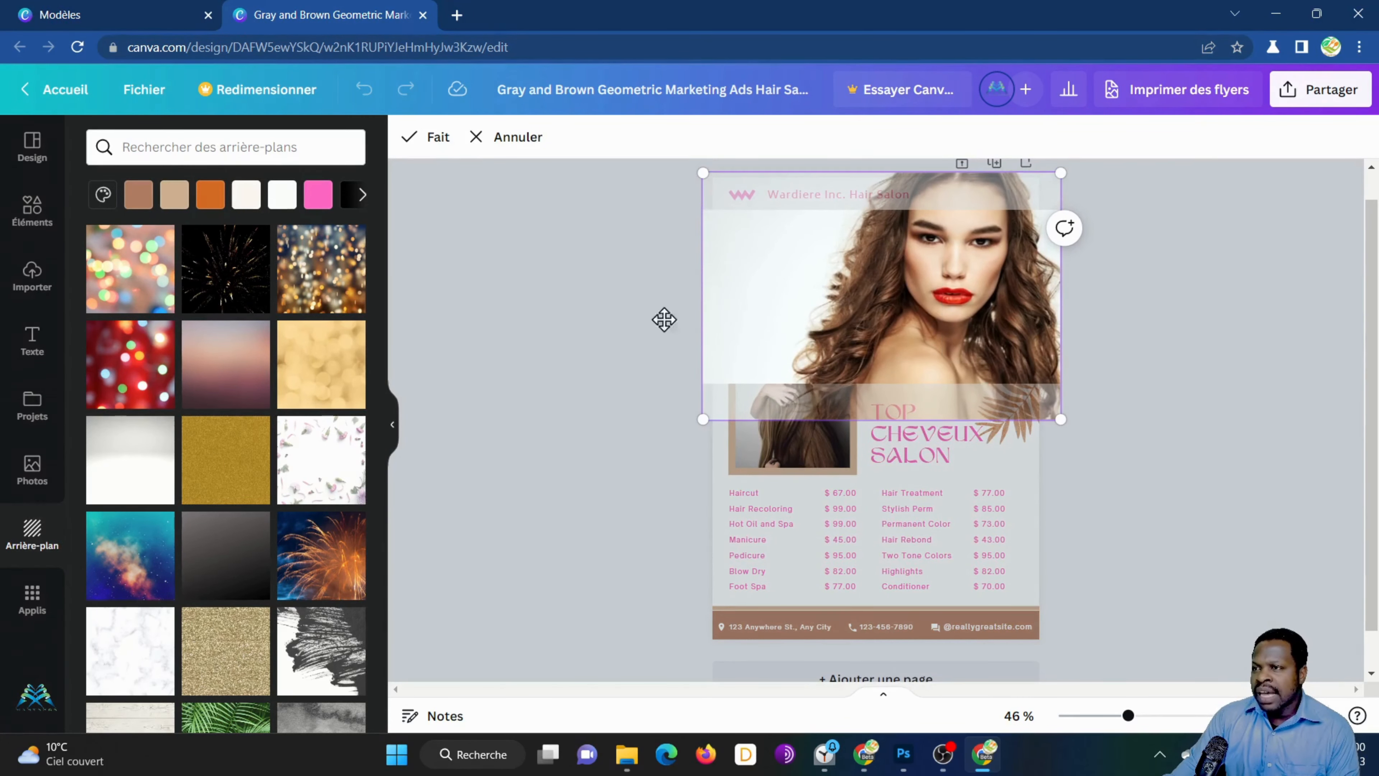
left_click(494, 137)
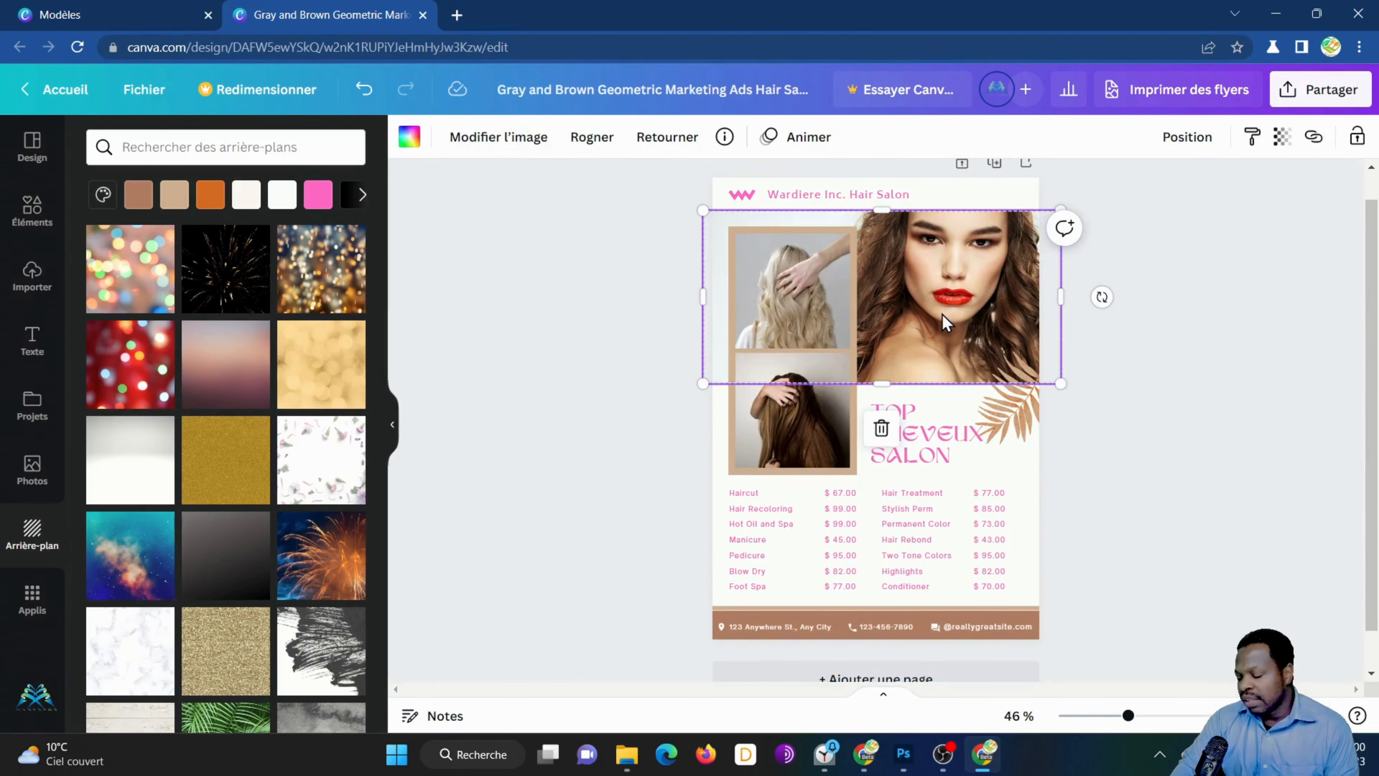
key("Delete")
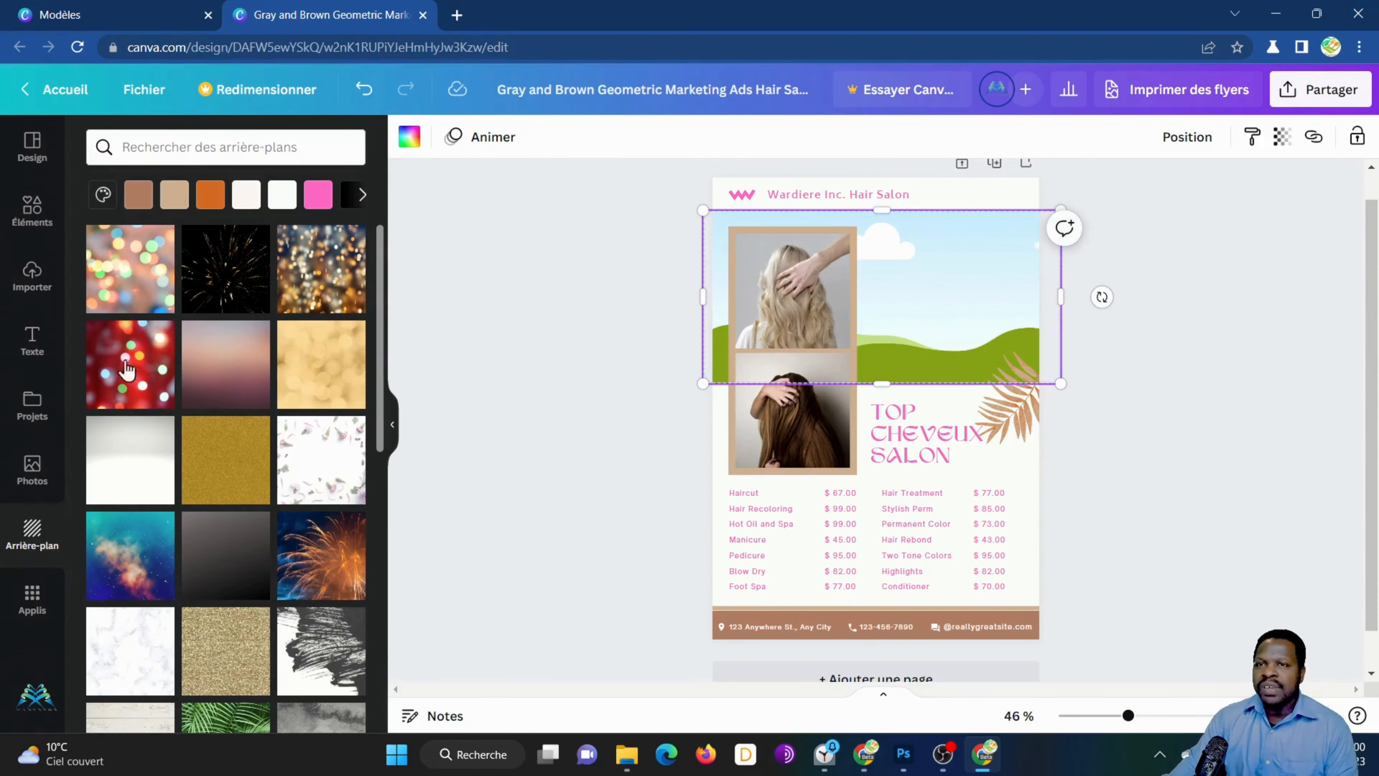
Step: Search the elements for "cadre" and look through the full set of available frames
left_click(27, 213)
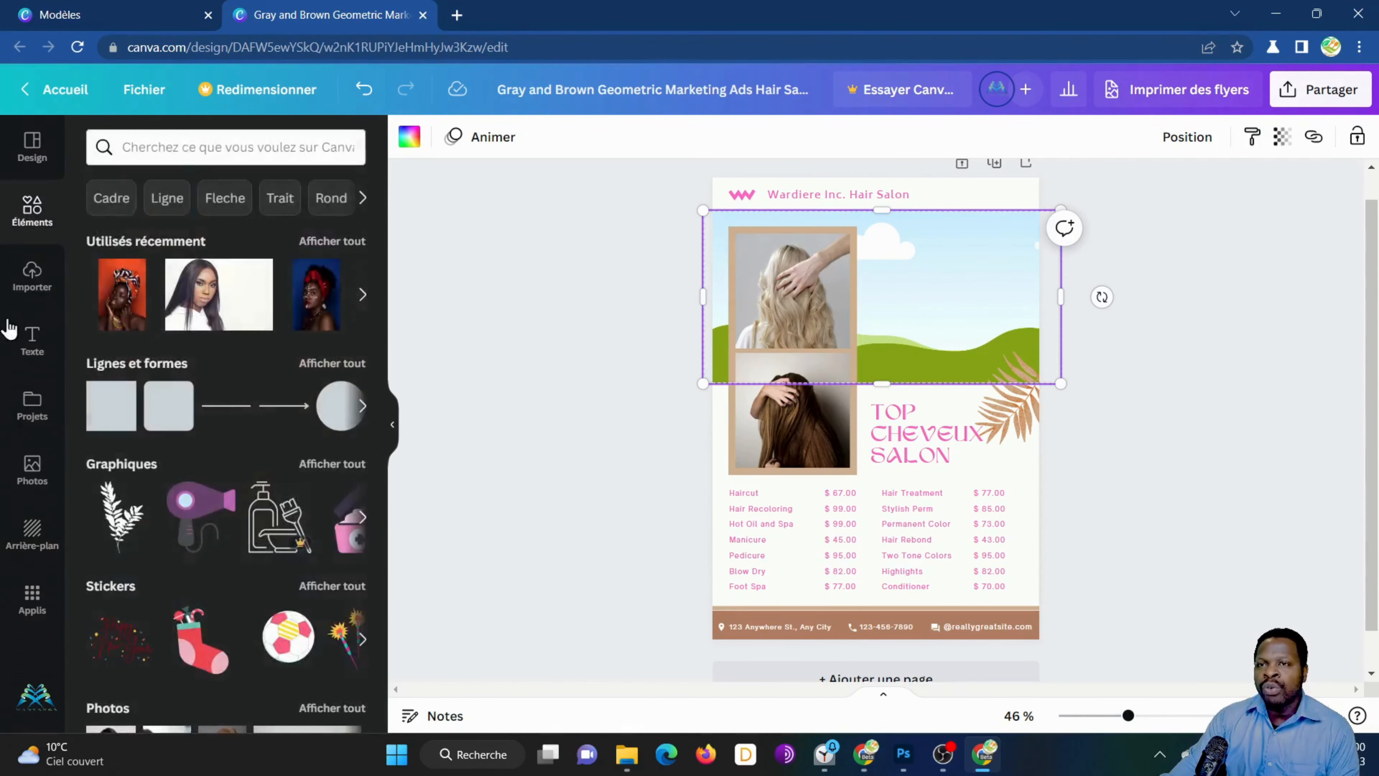
left_click(195, 150)
type("cadre")
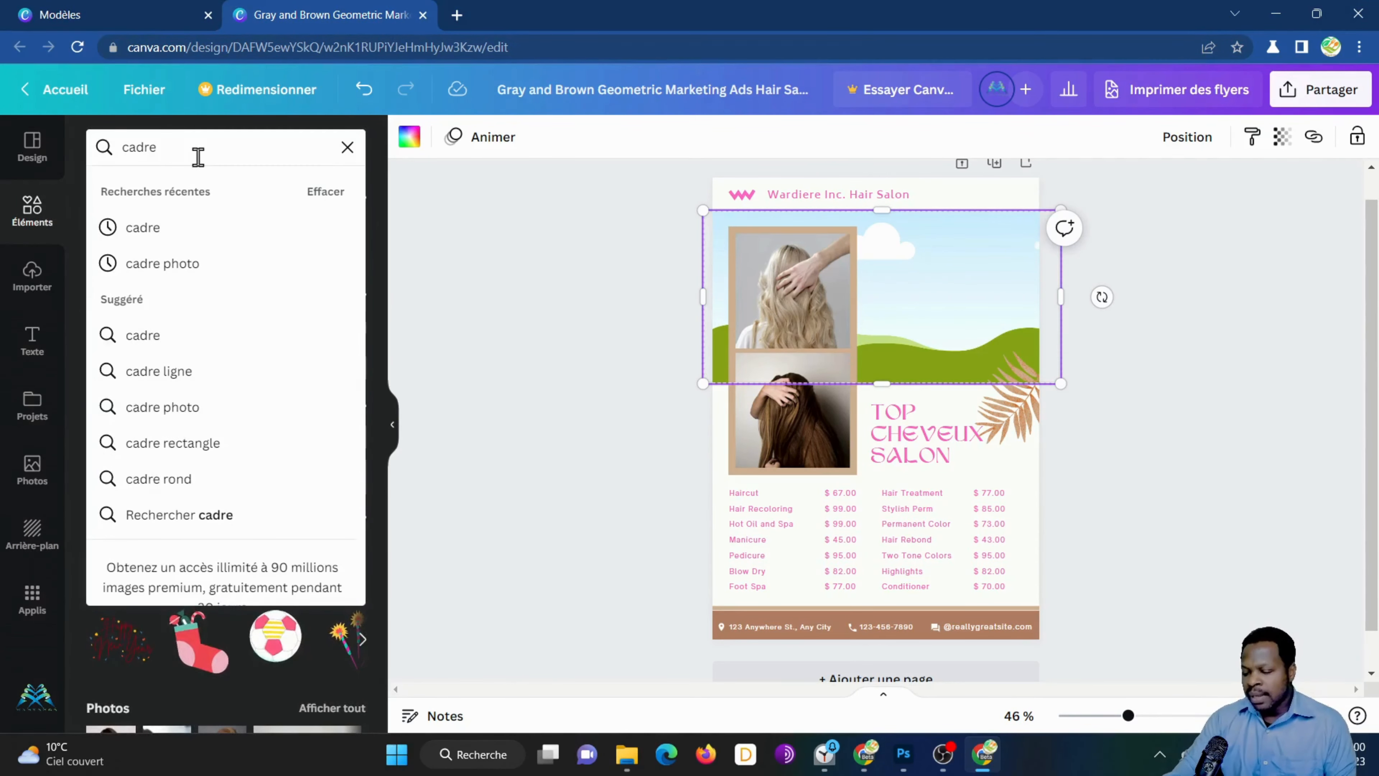
key("Return")
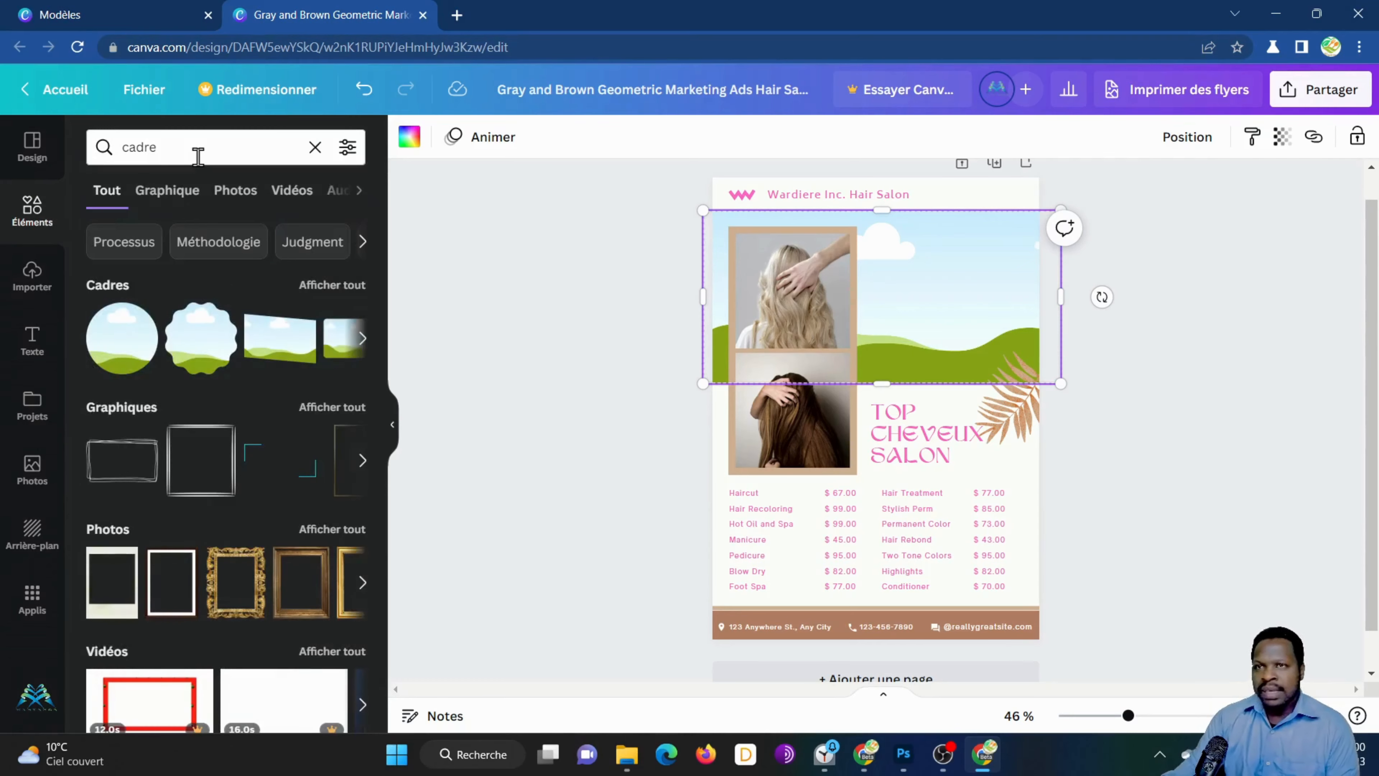
left_click(332, 284)
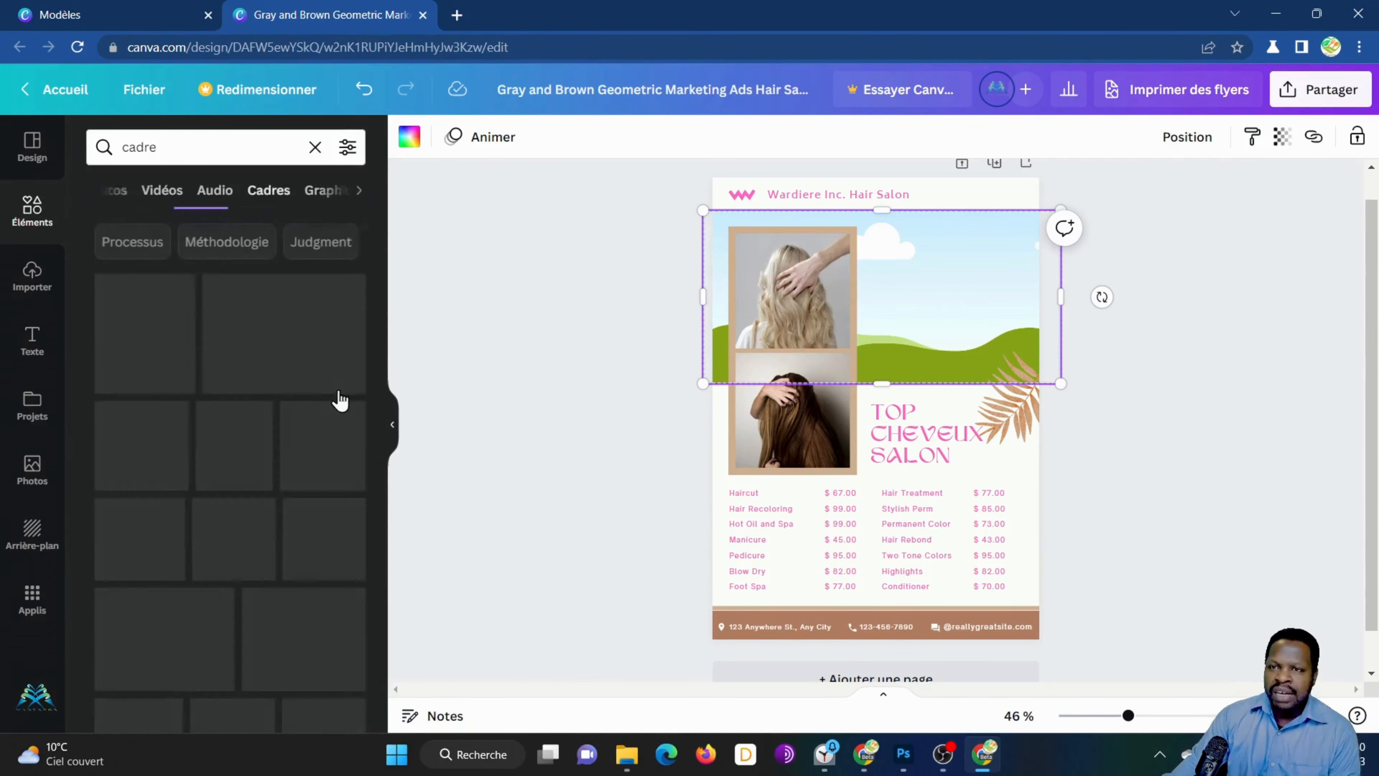
scroll(282, 429, "down", 5)
scroll(280, 435, "up", 5)
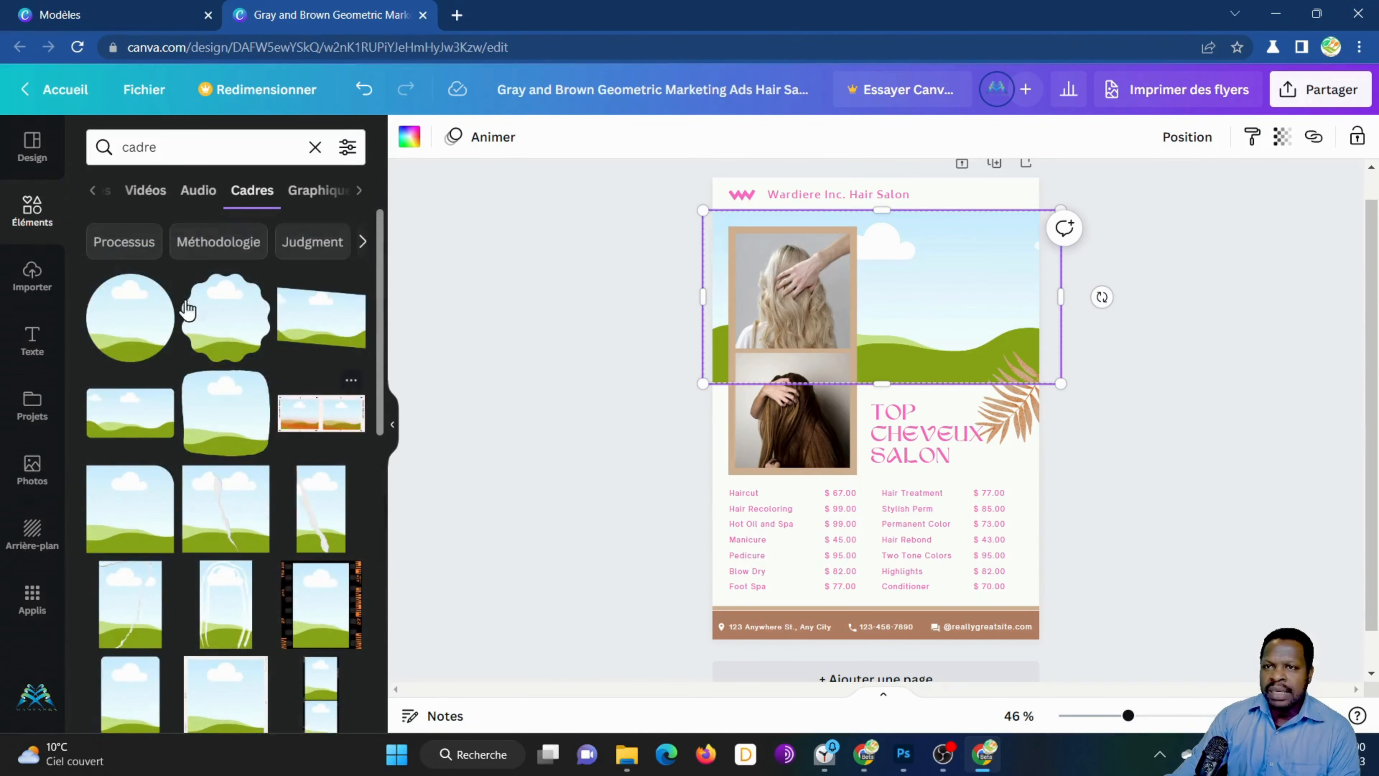
Step: Search the elements for "femme africaine" and narrow the results to photos
left_click(90, 153)
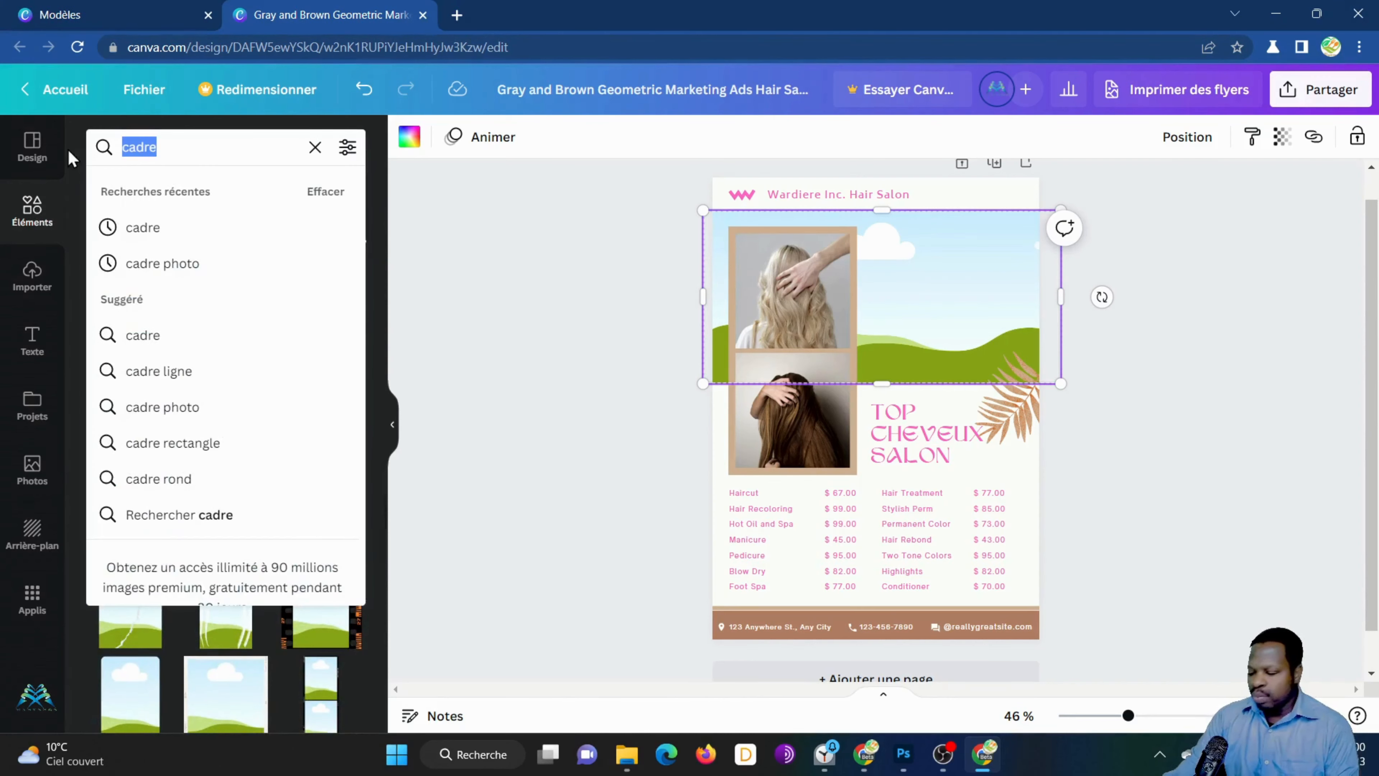
key("BackSpace")
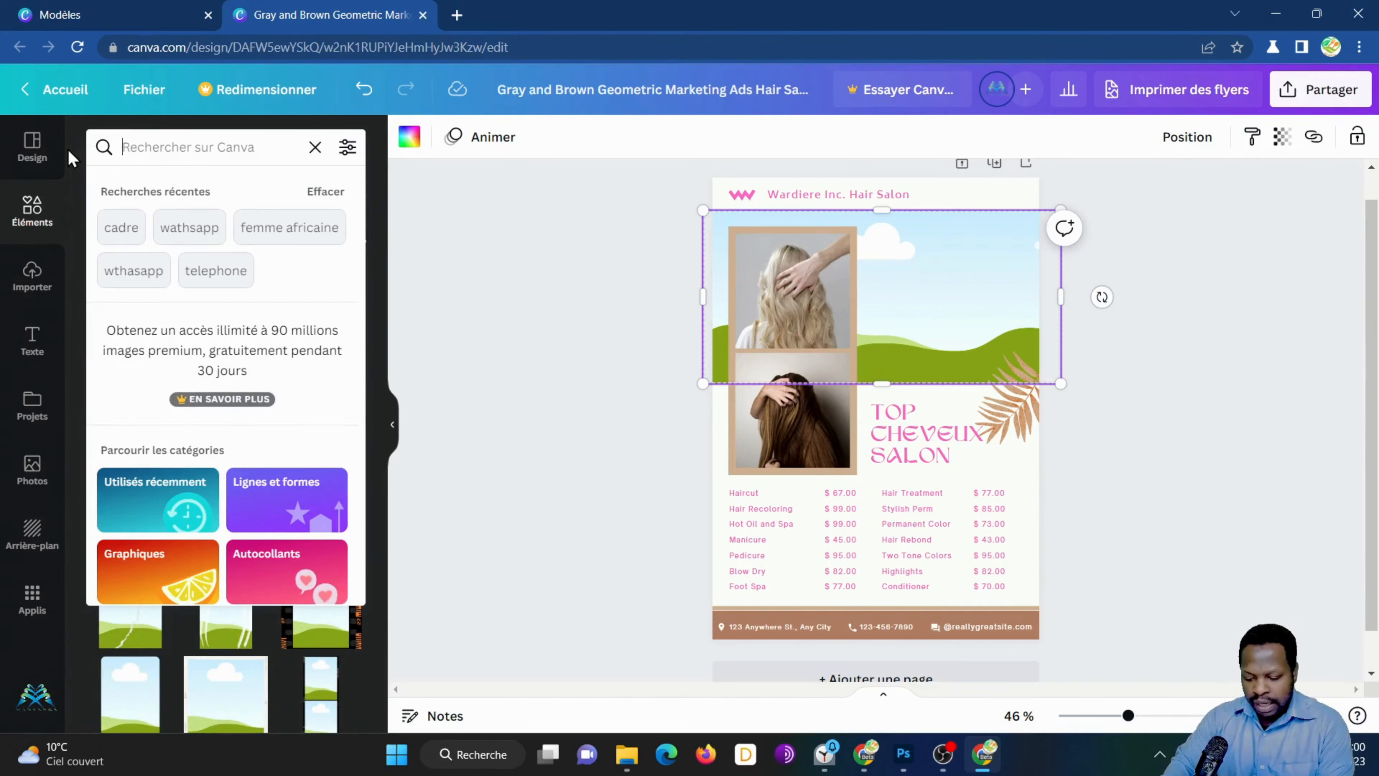
type("femme afr")
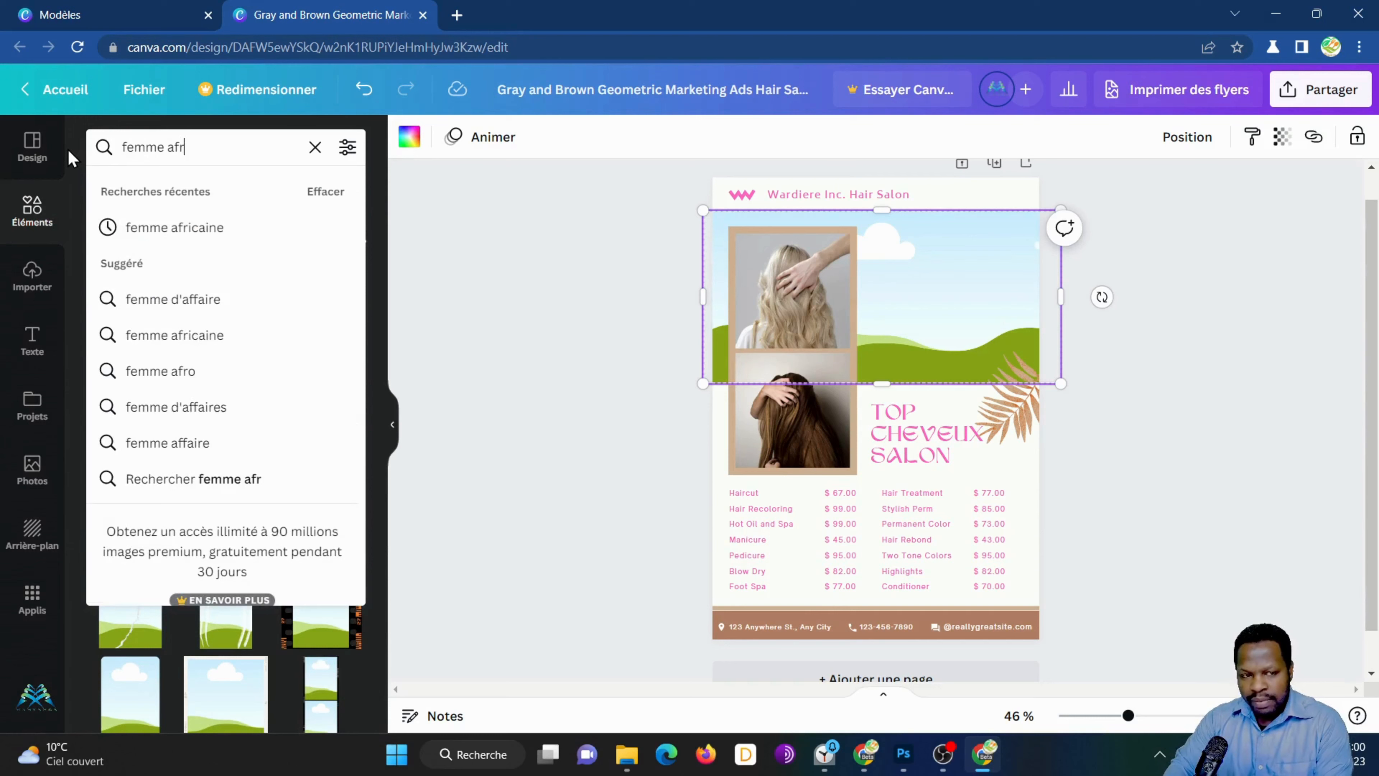
type("icaine")
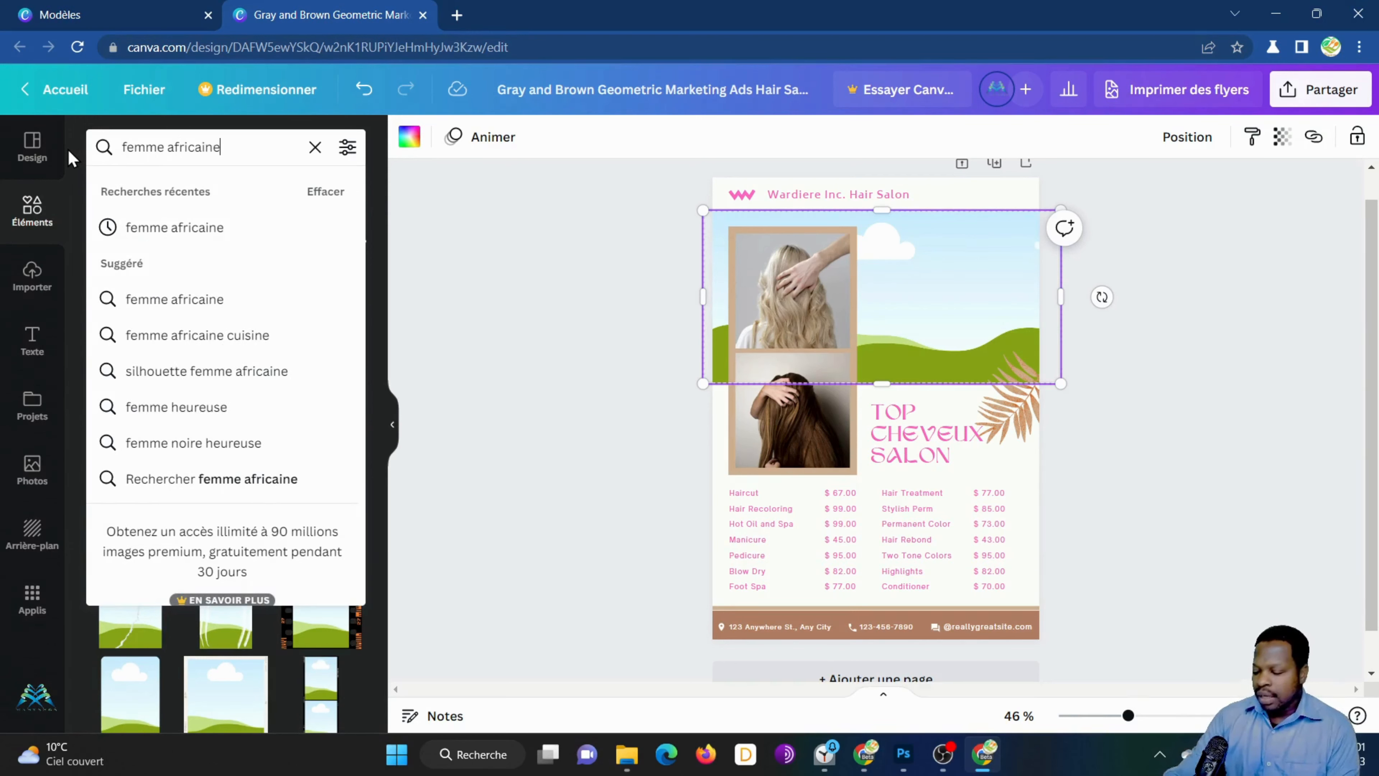
key("Return")
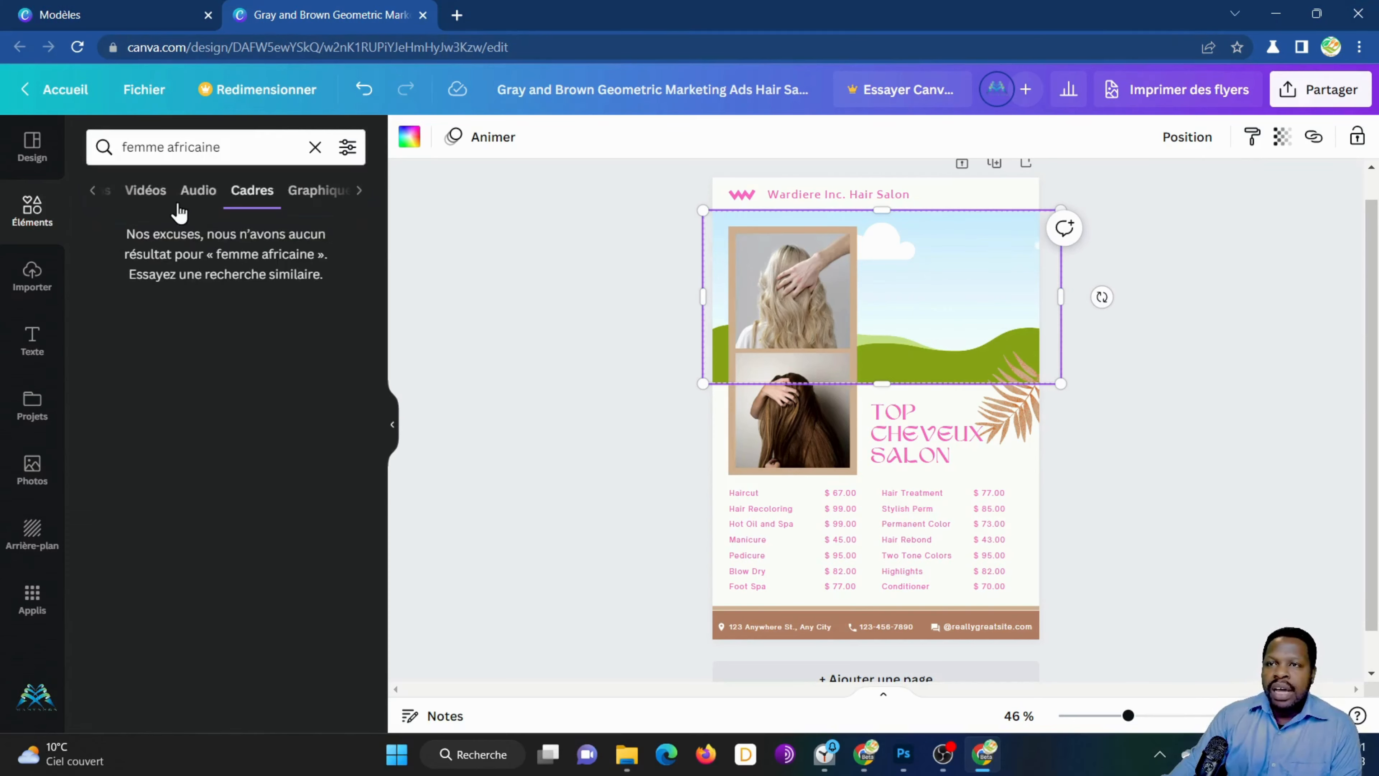
left_click(144, 195)
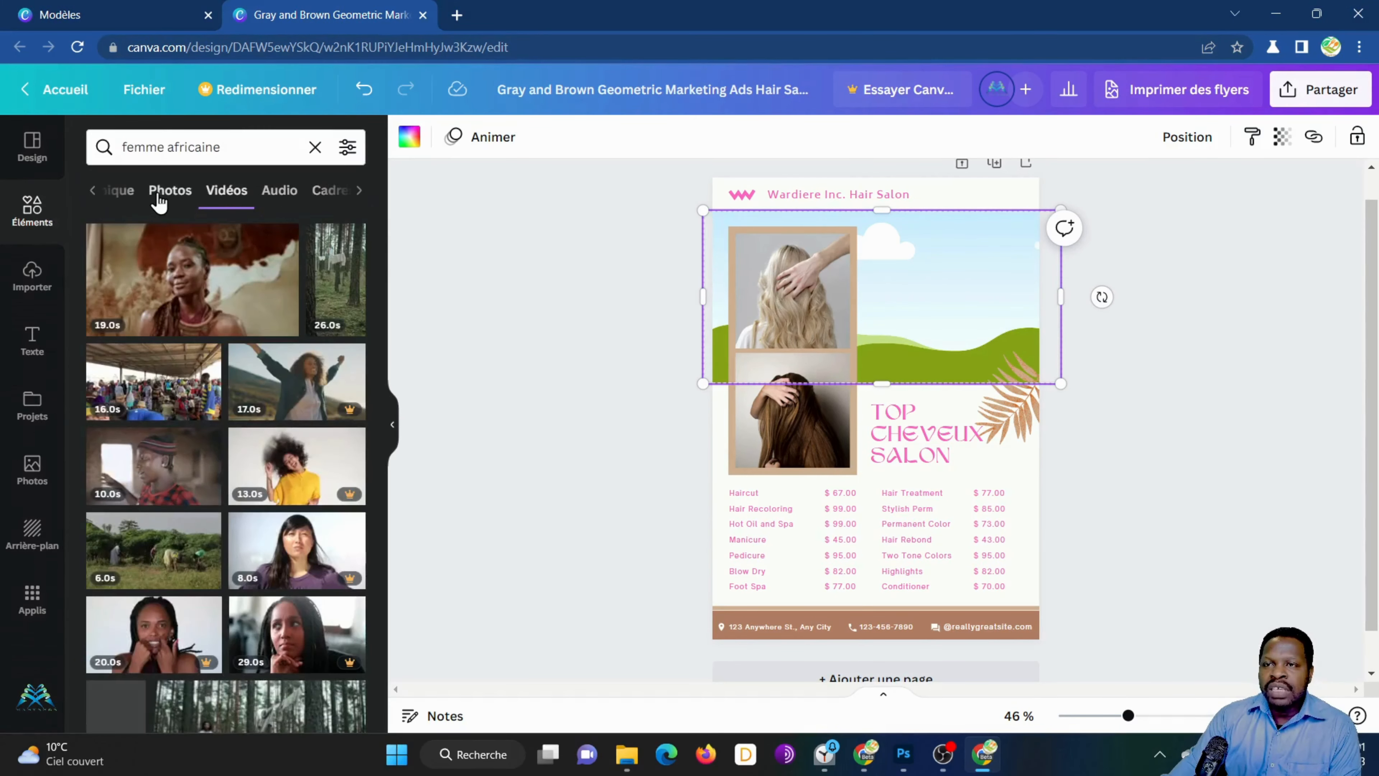
left_click(159, 195)
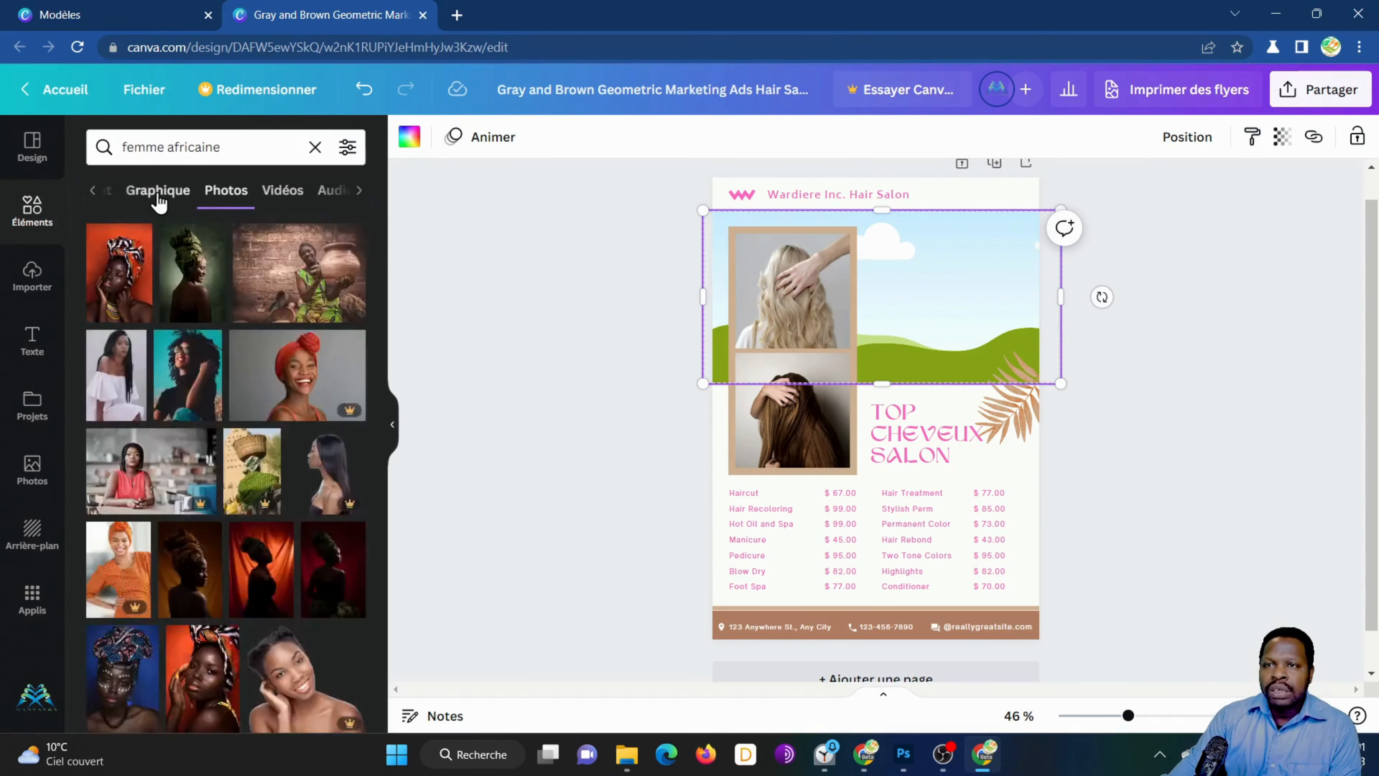
left_click(160, 196)
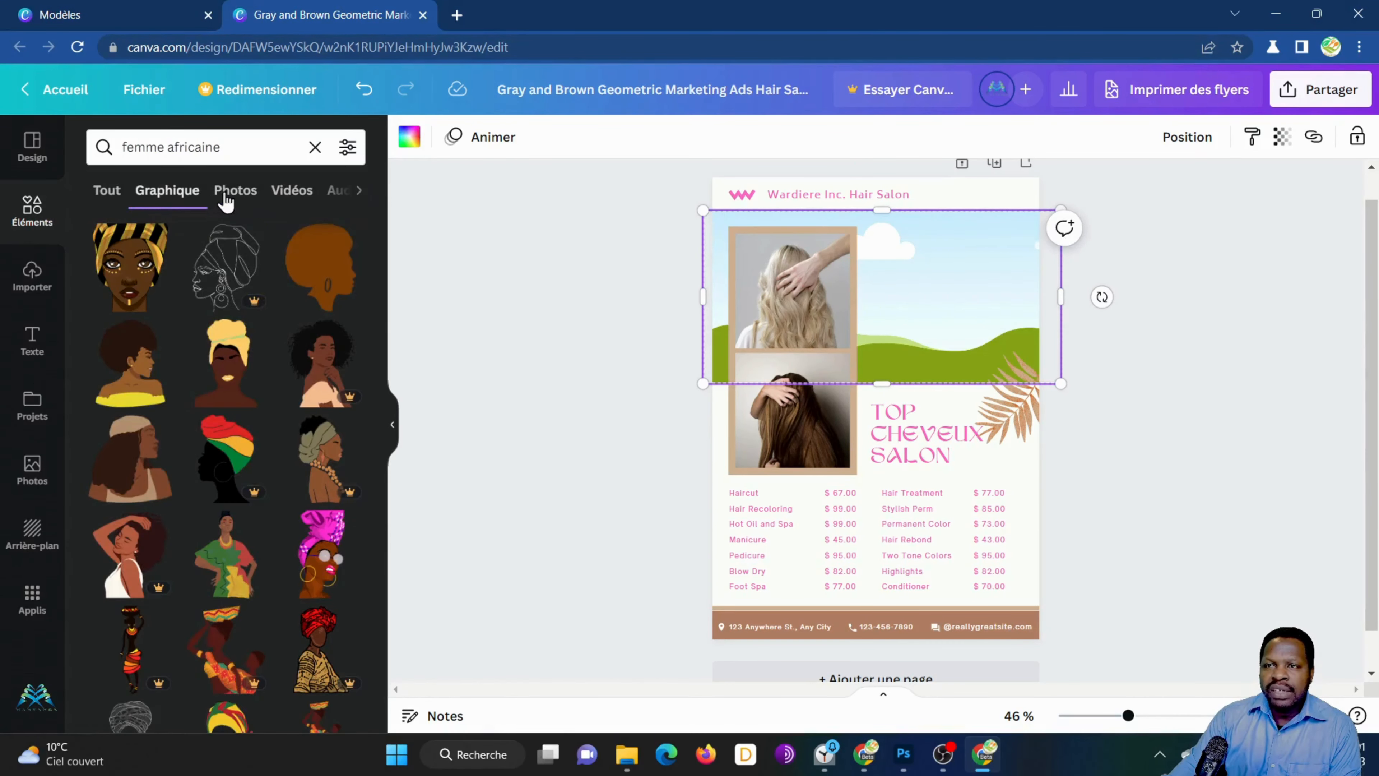
left_click(231, 196)
Step: Add the photo of the woman with long straight dark hair on a white background to the flyer
scroll(288, 454, "down", 3)
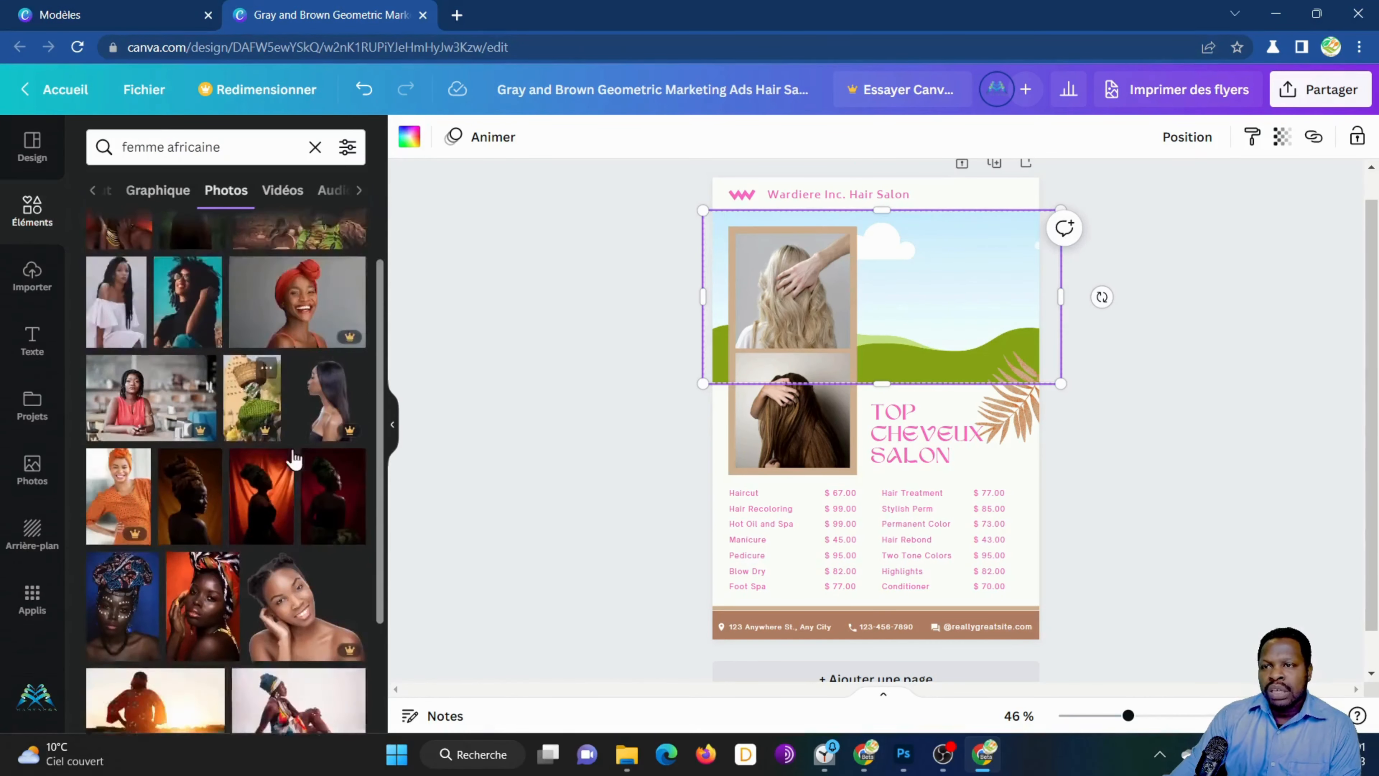
scroll(287, 451, "down", 5)
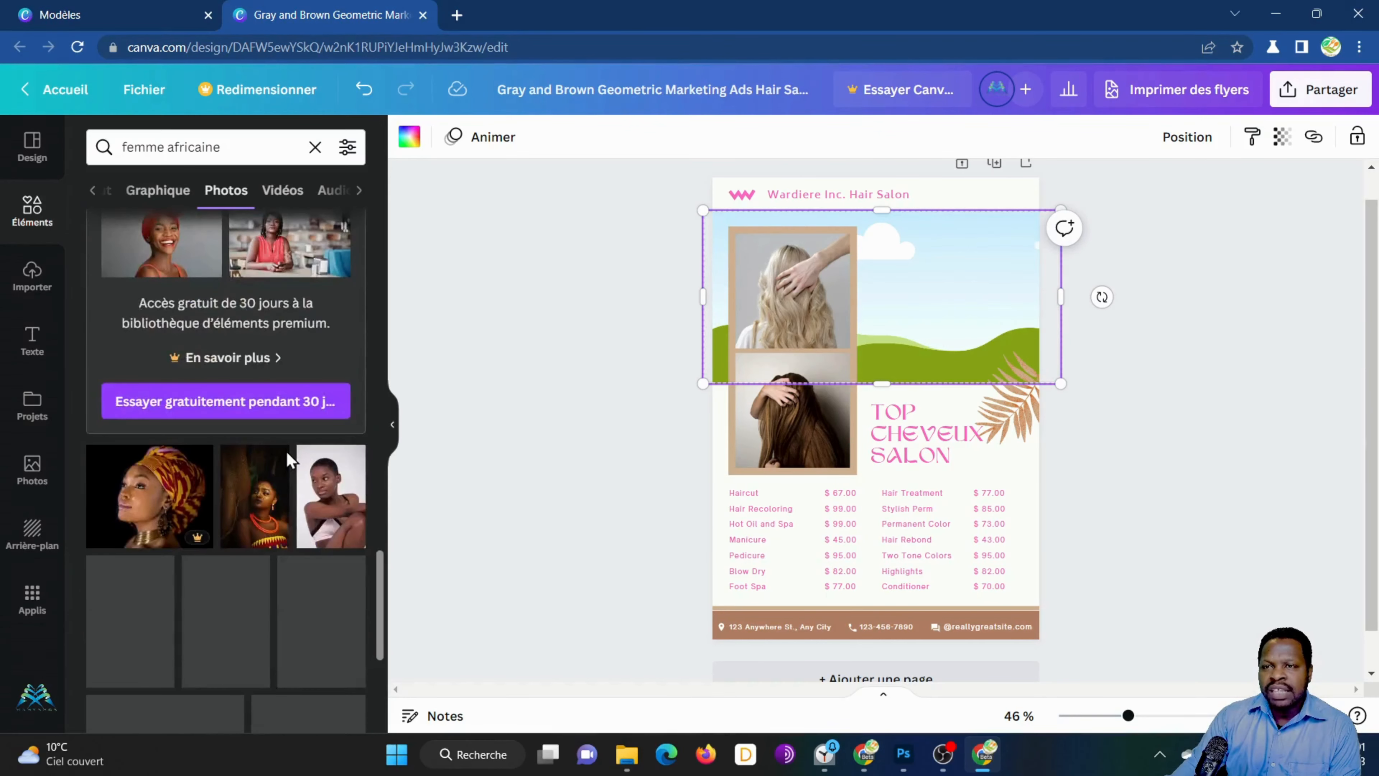
scroll(317, 453, "down", 3)
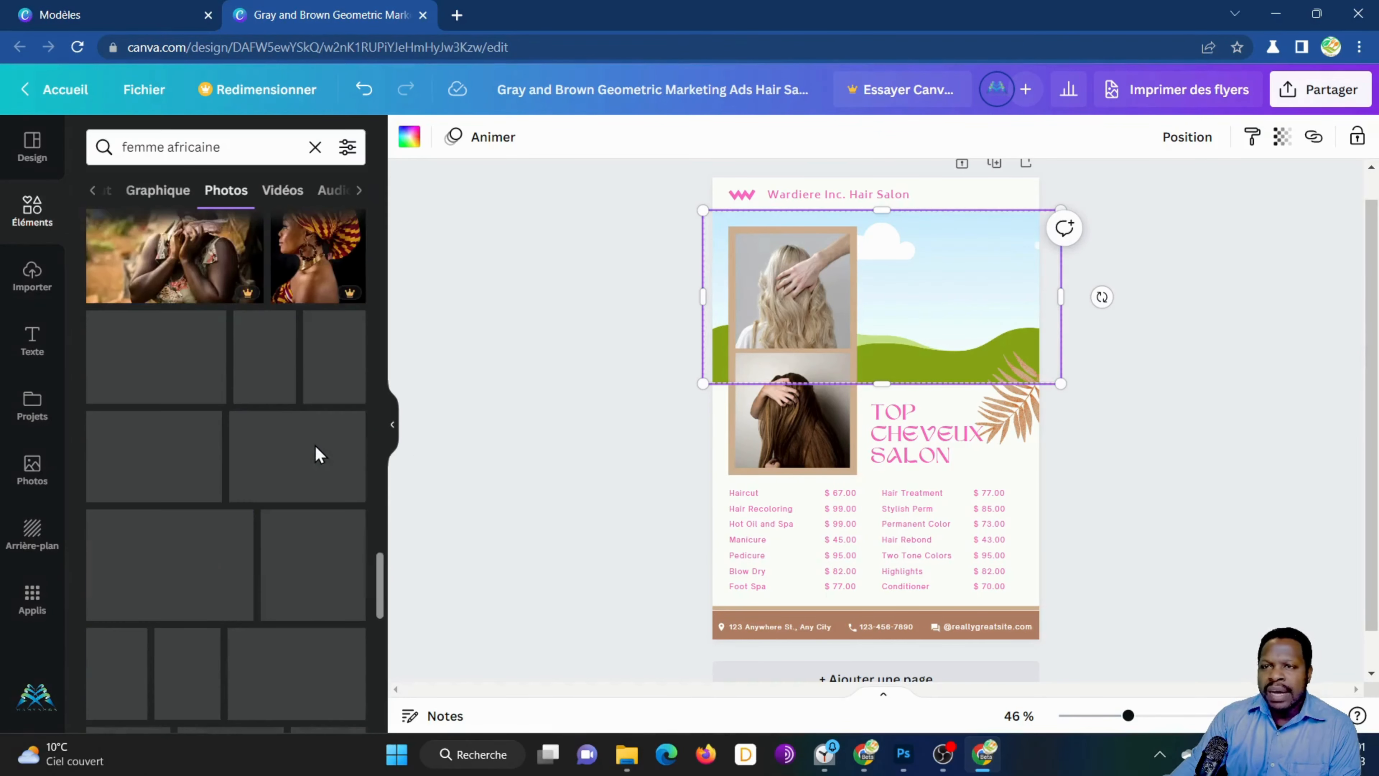
scroll(307, 455, "down", 5)
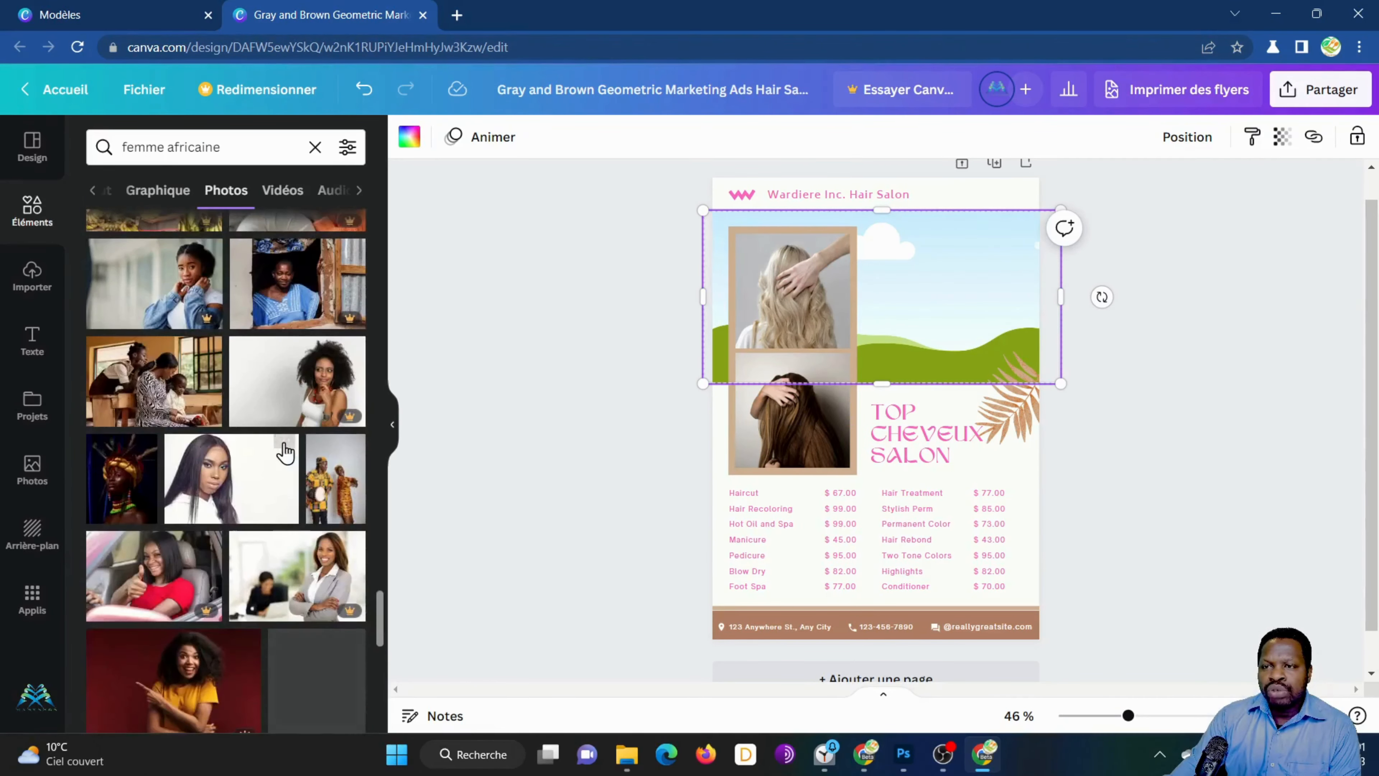
left_click(265, 478)
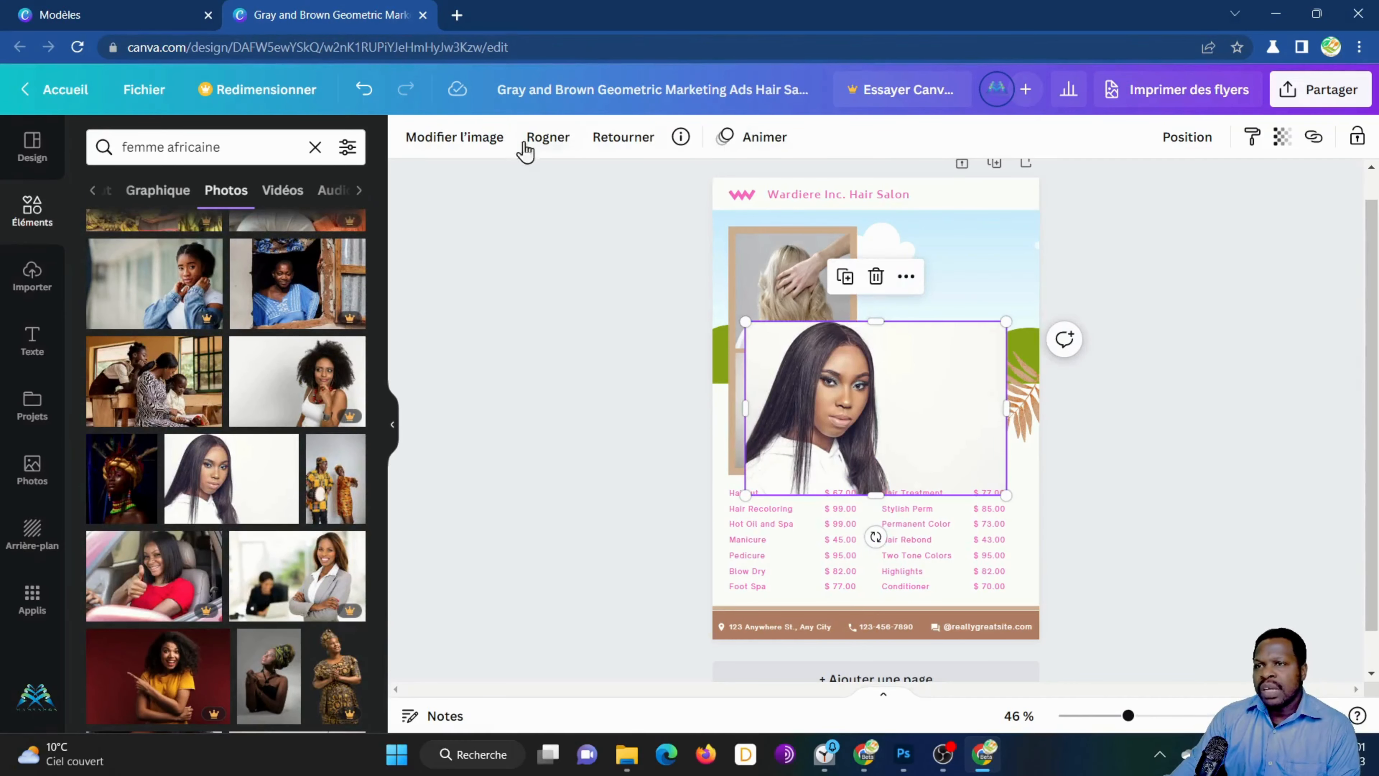
Step: Examine the adjustments, filters, effects and cropping mode available for the newly added photo
left_click(457, 144)
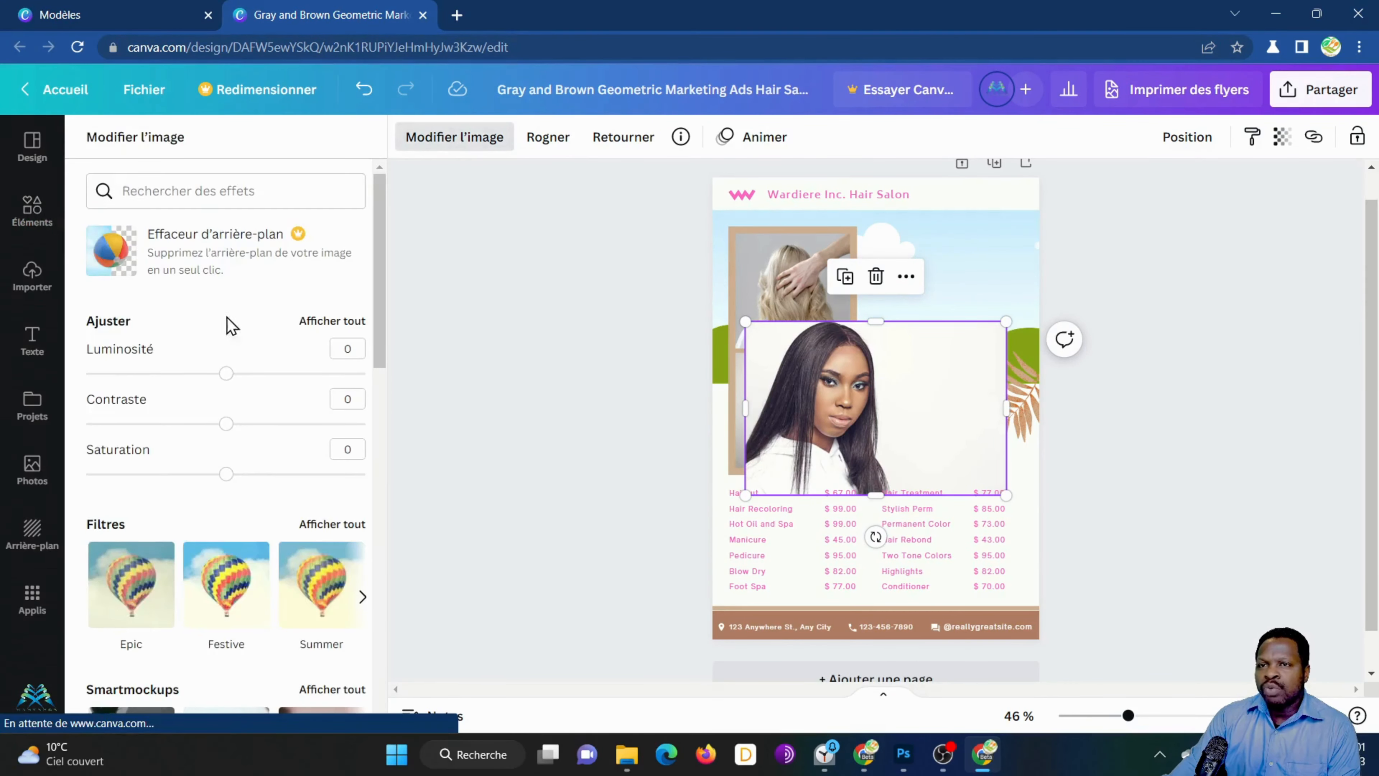
scroll(227, 317, "down", 5)
scroll(239, 330, "down", 5)
scroll(238, 382, "up", 15)
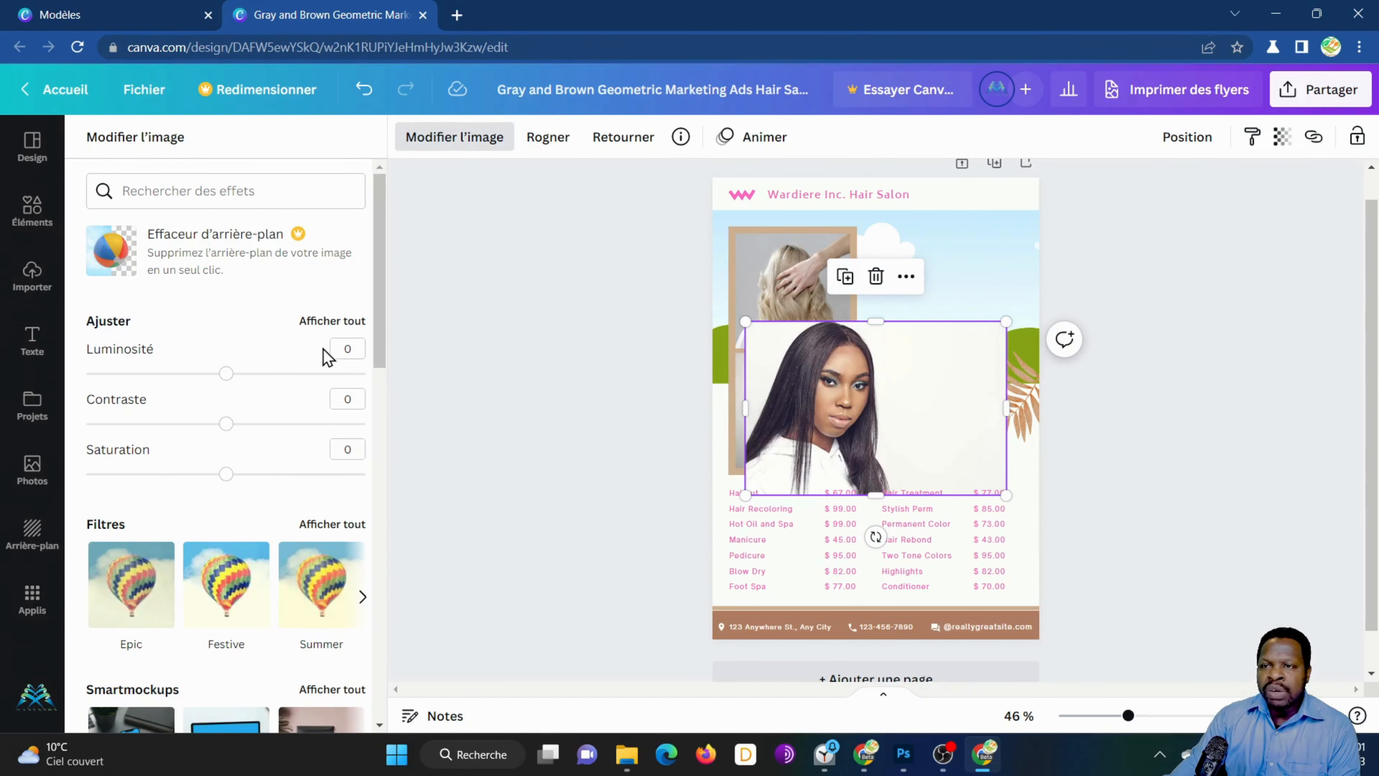
scroll(280, 425, "down", 5)
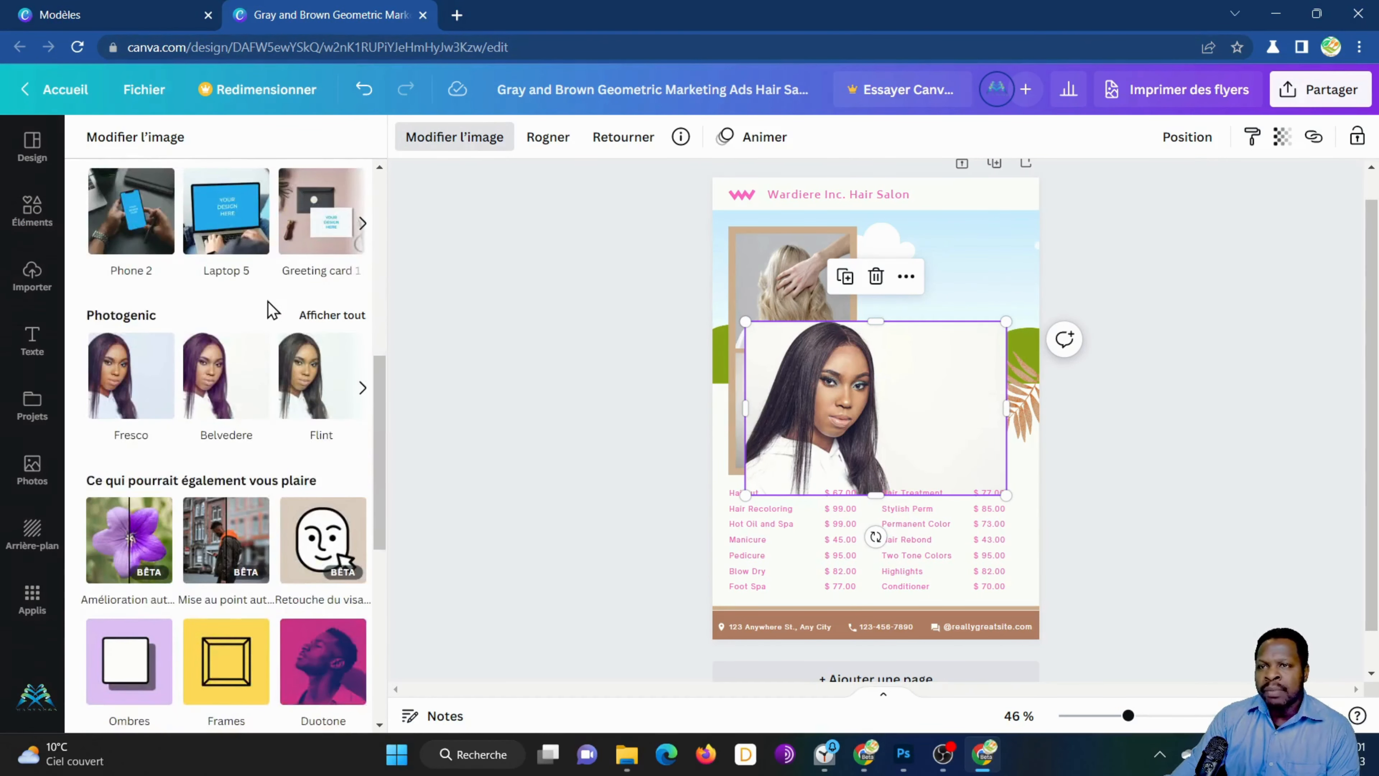
scroll(270, 311, "up", 5)
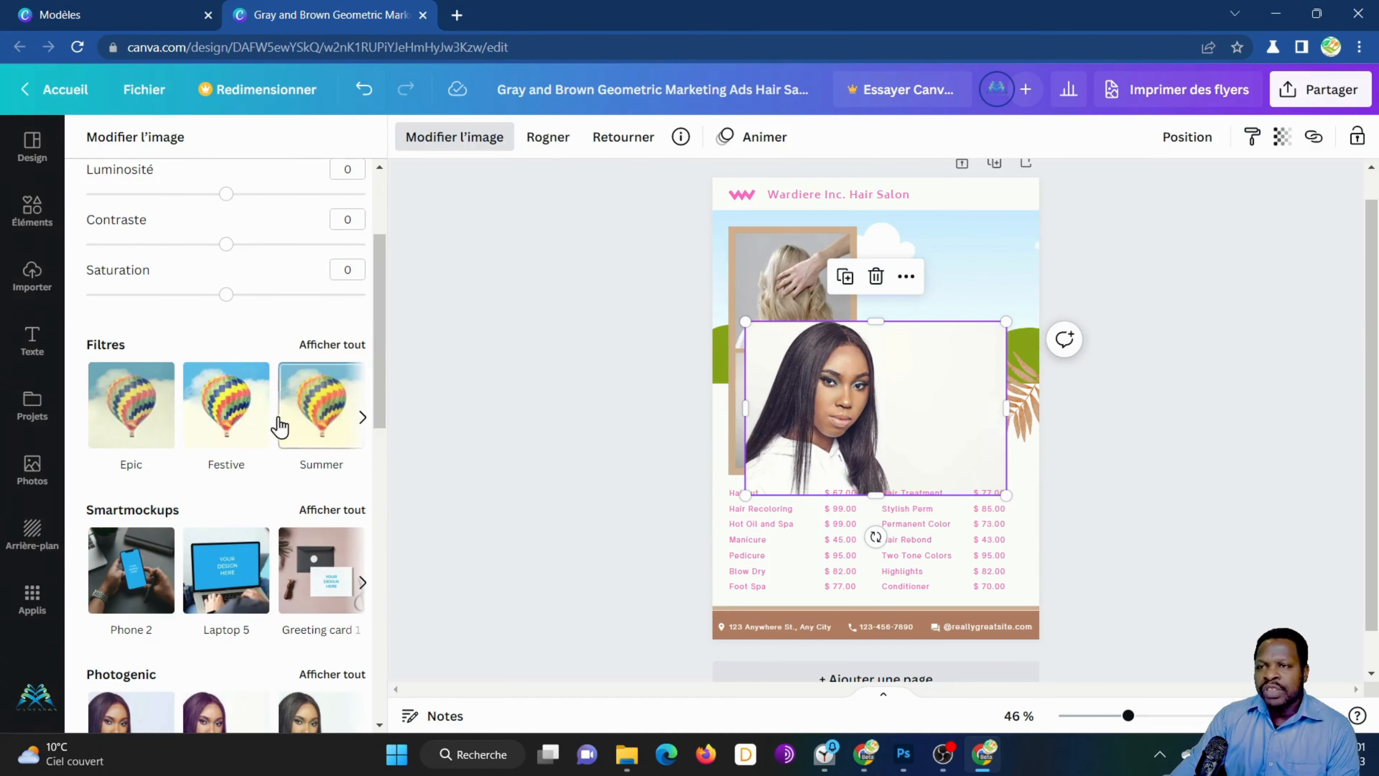
scroll(280, 425, "down", 5)
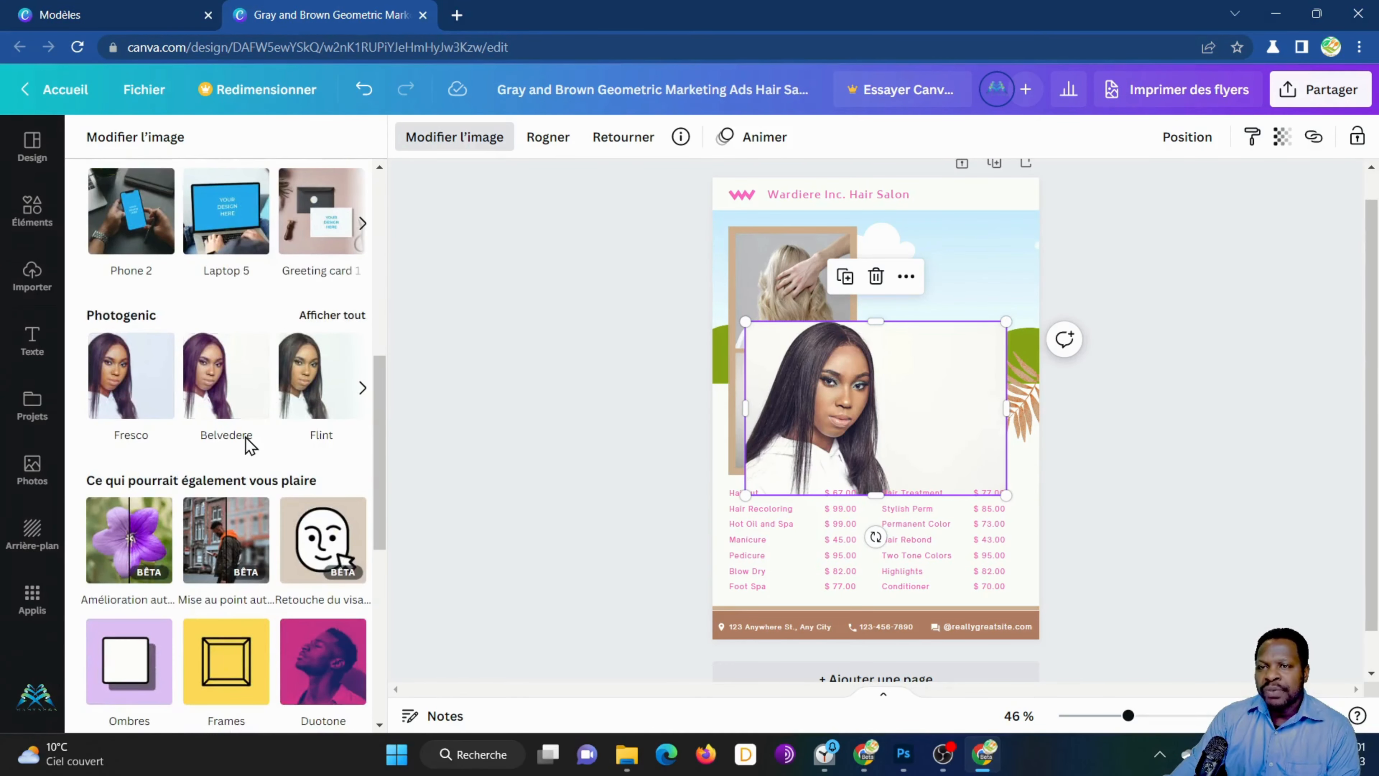
scroll(246, 437, "down", 5)
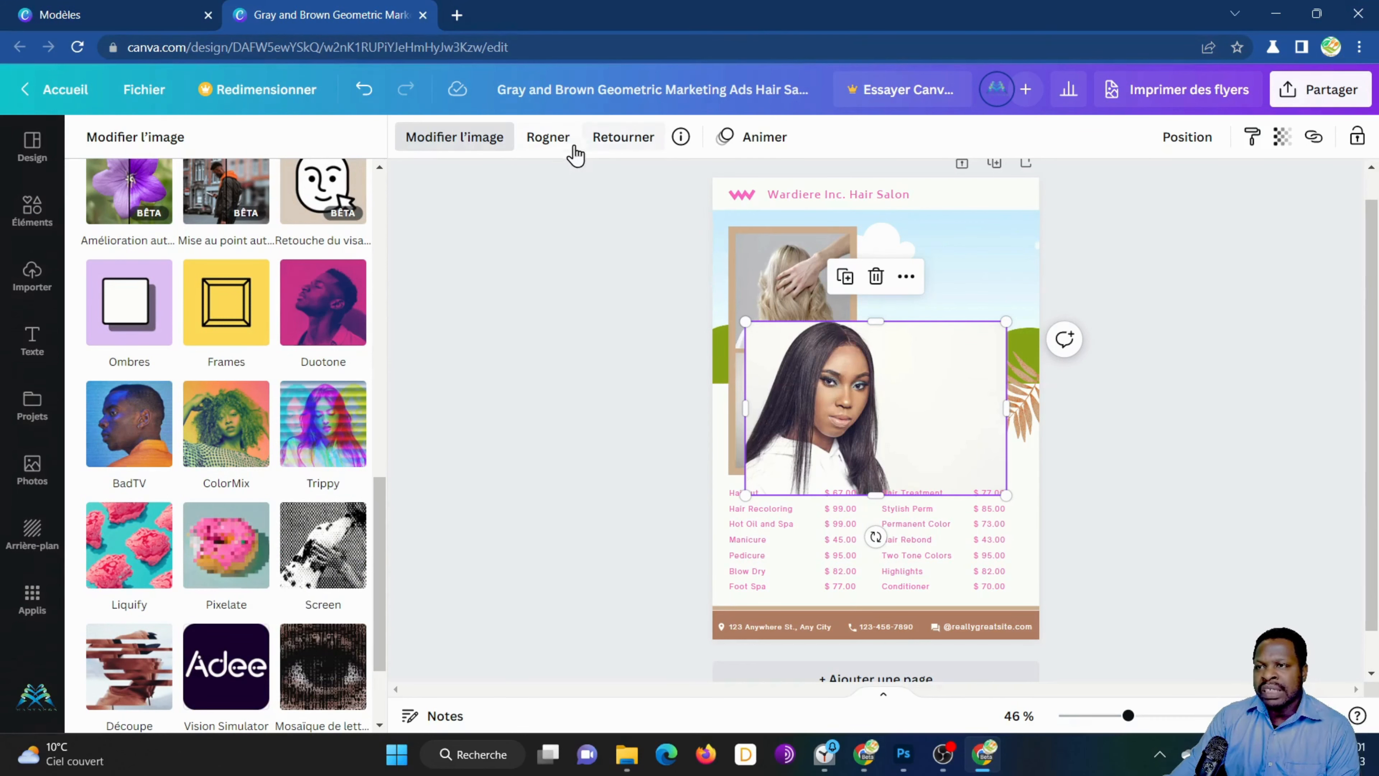
left_click(551, 143)
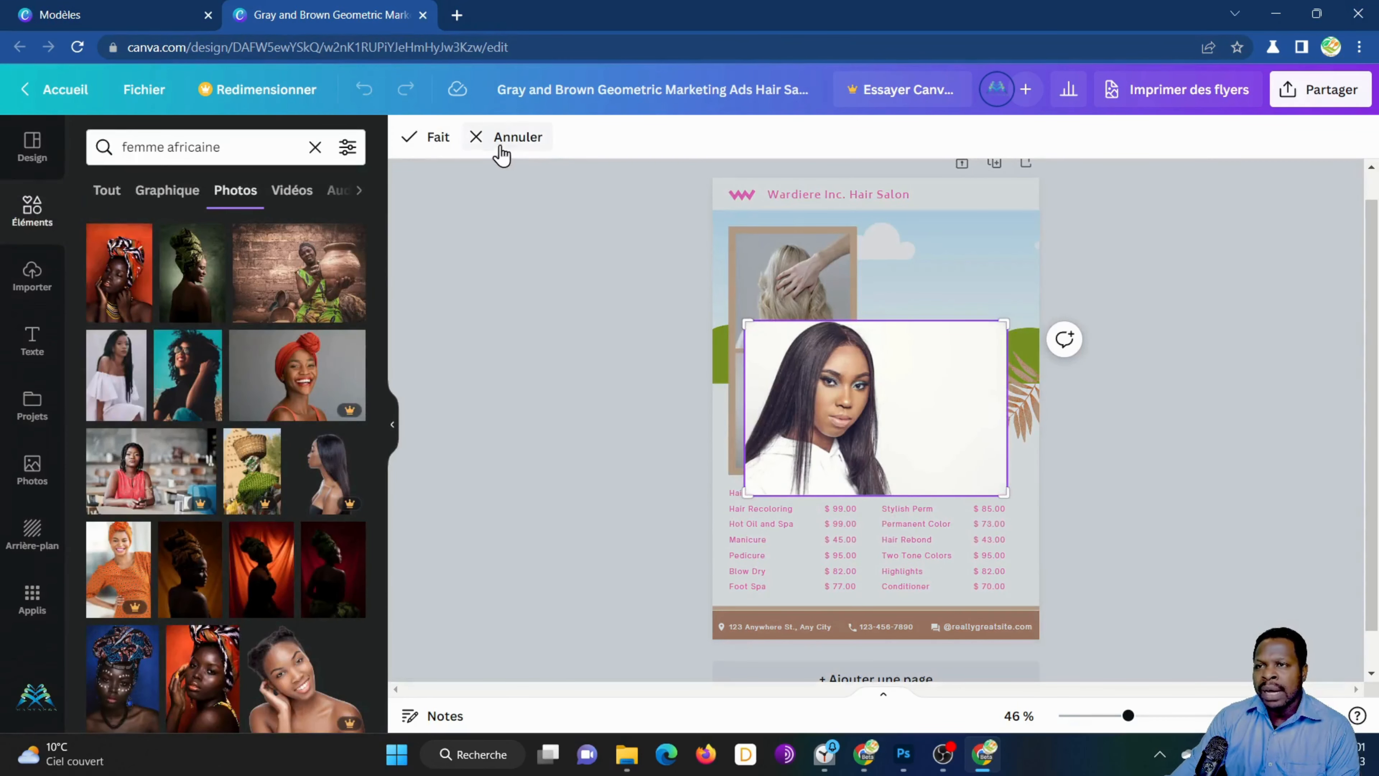
left_click(443, 140)
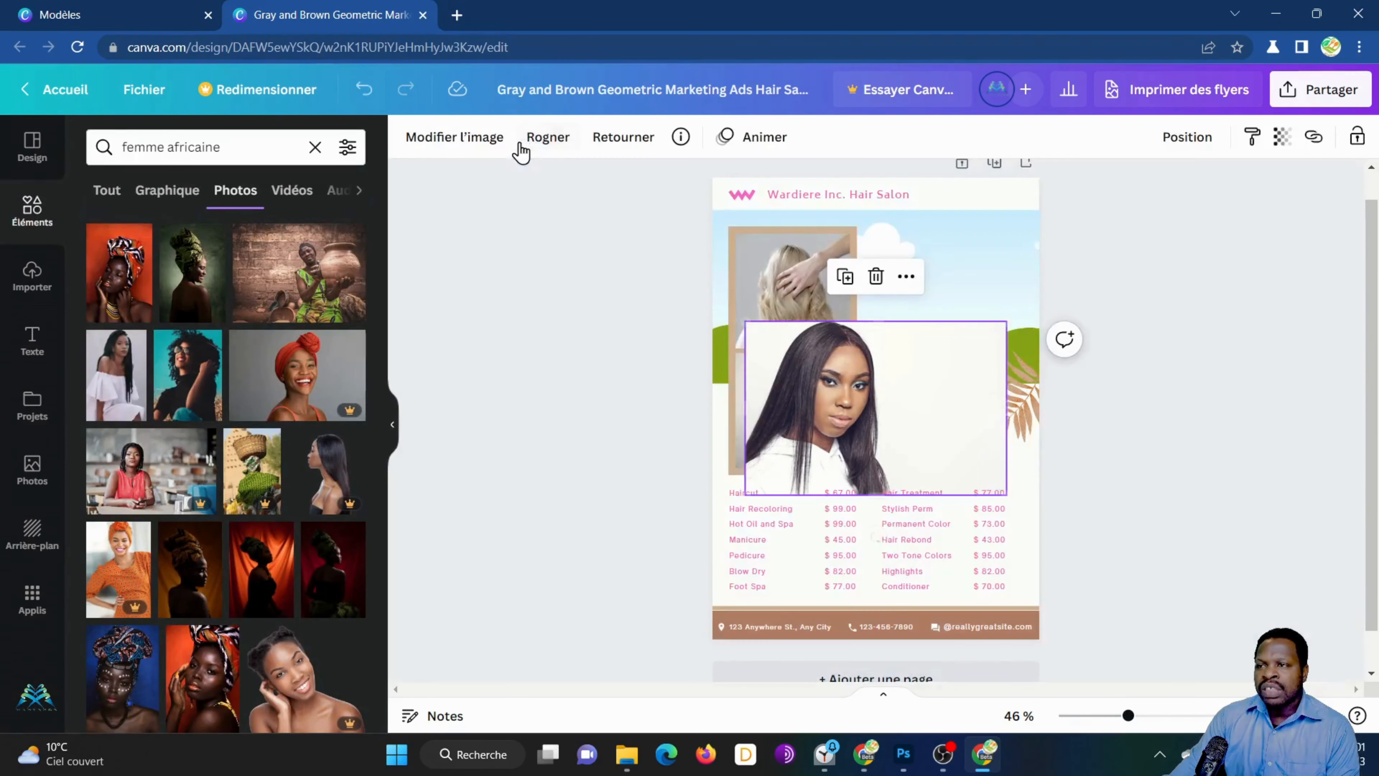
Step: Flip the woman's photo horizontally and place it in the empty large frame near the flyer's top
left_click(625, 139)
left_click(669, 188)
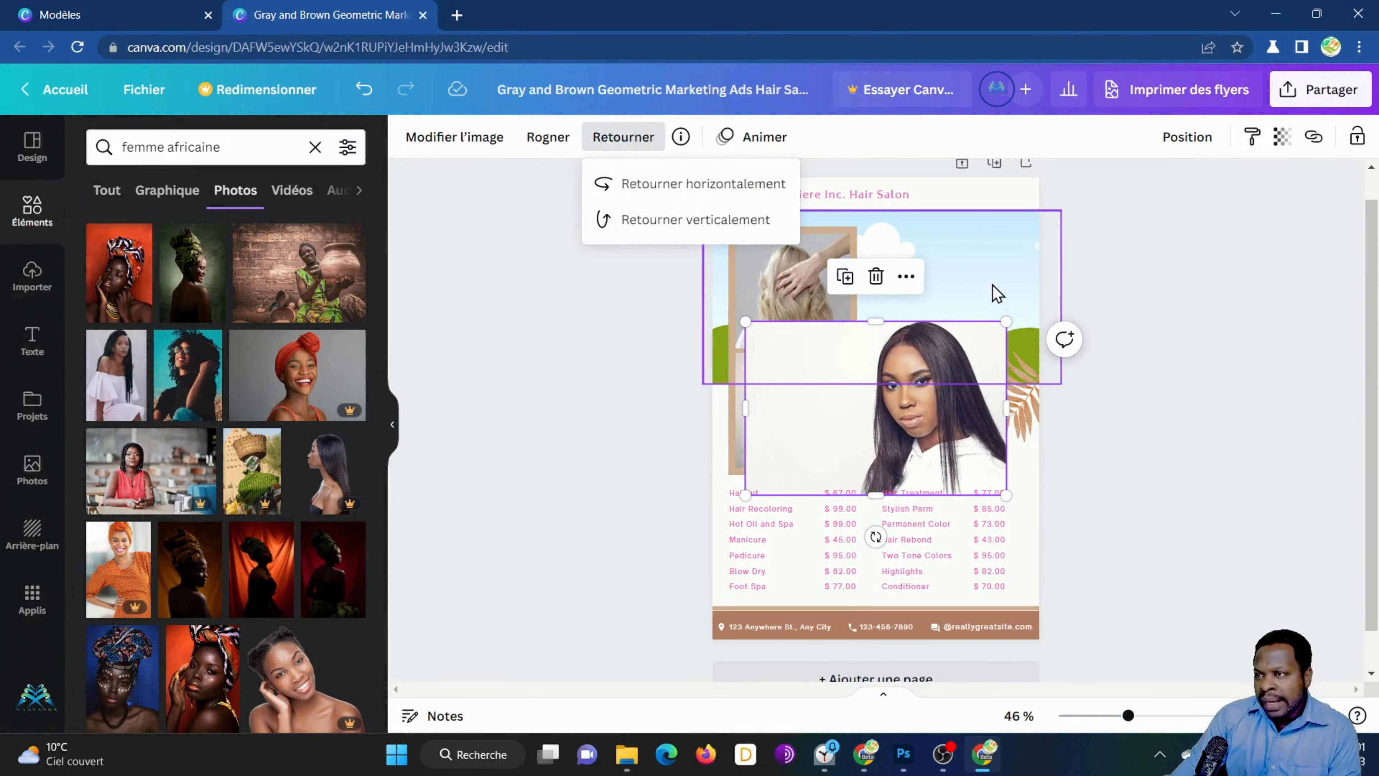
left_click(916, 410)
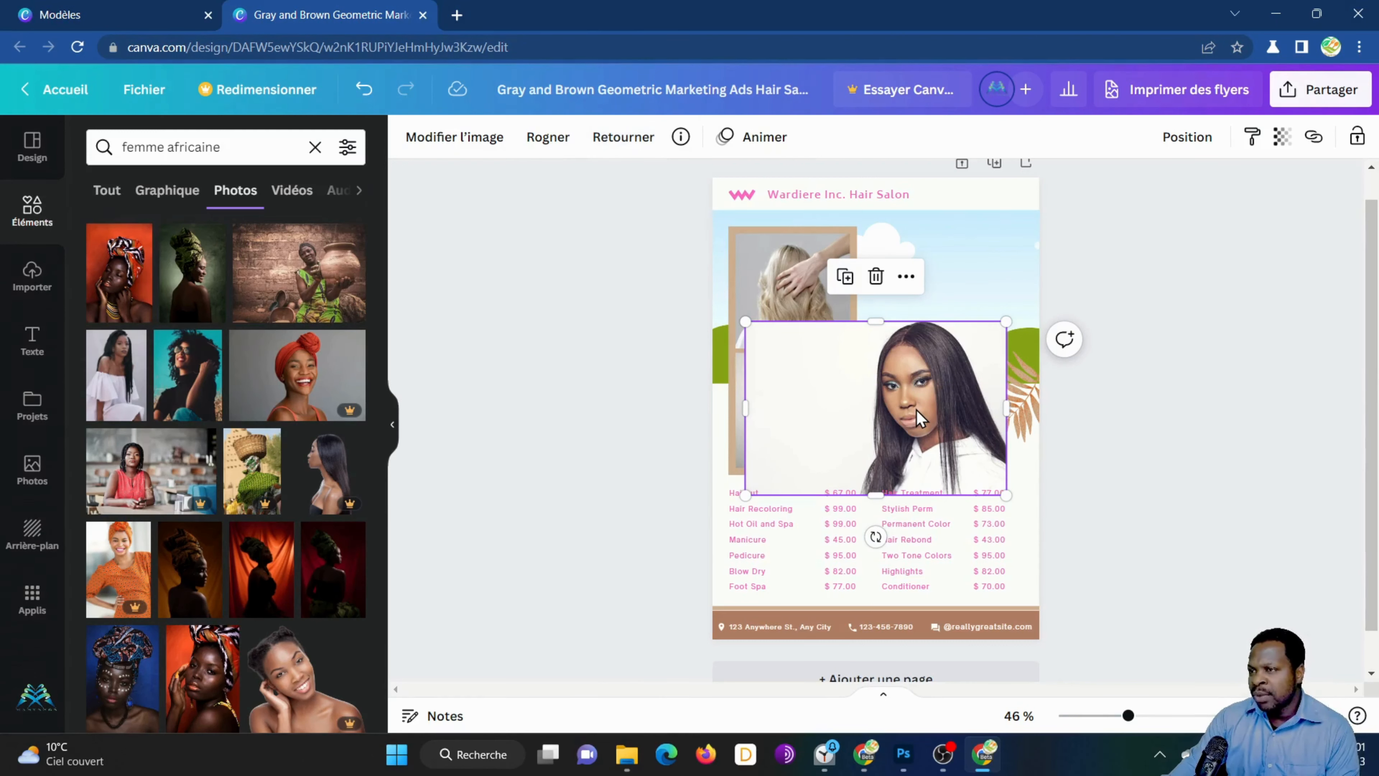
left_click_drag(916, 409, 932, 313)
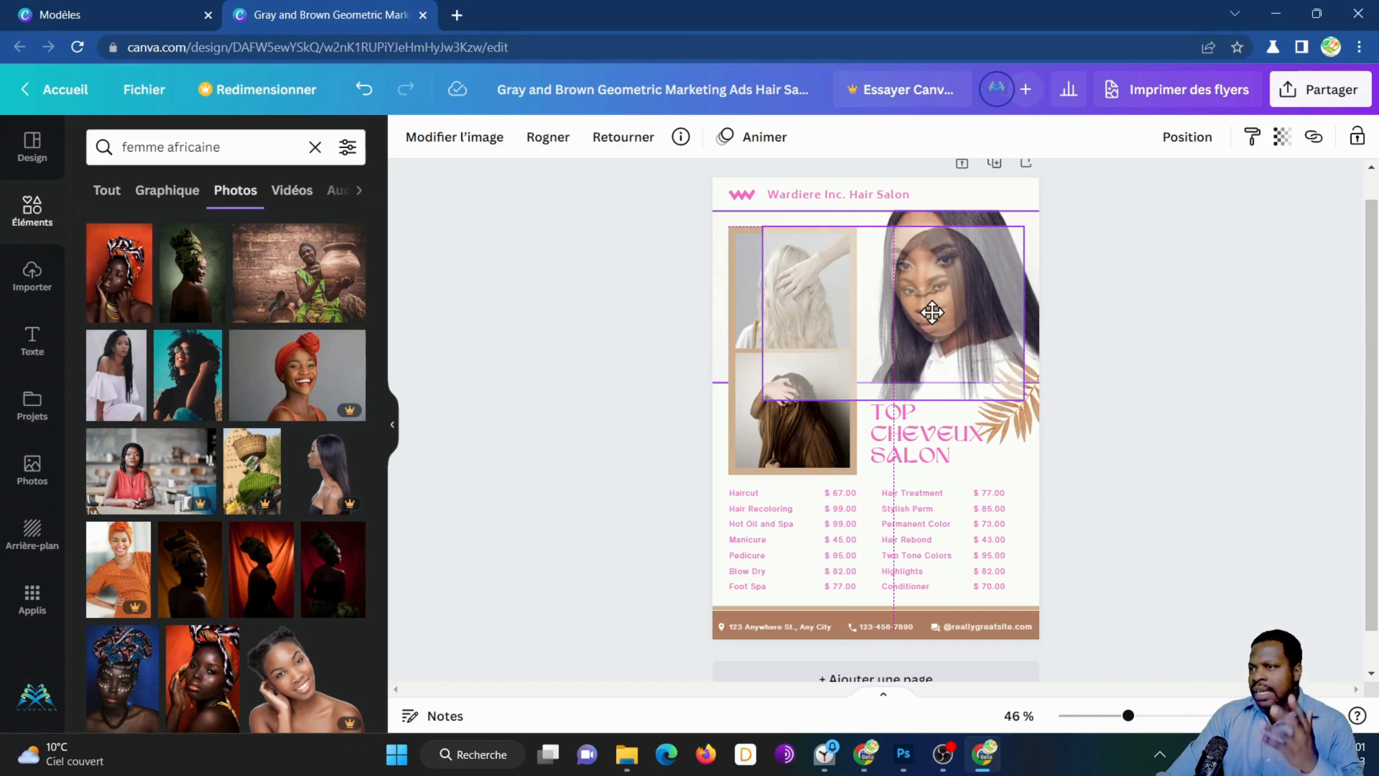
left_click_drag(932, 313, 931, 314)
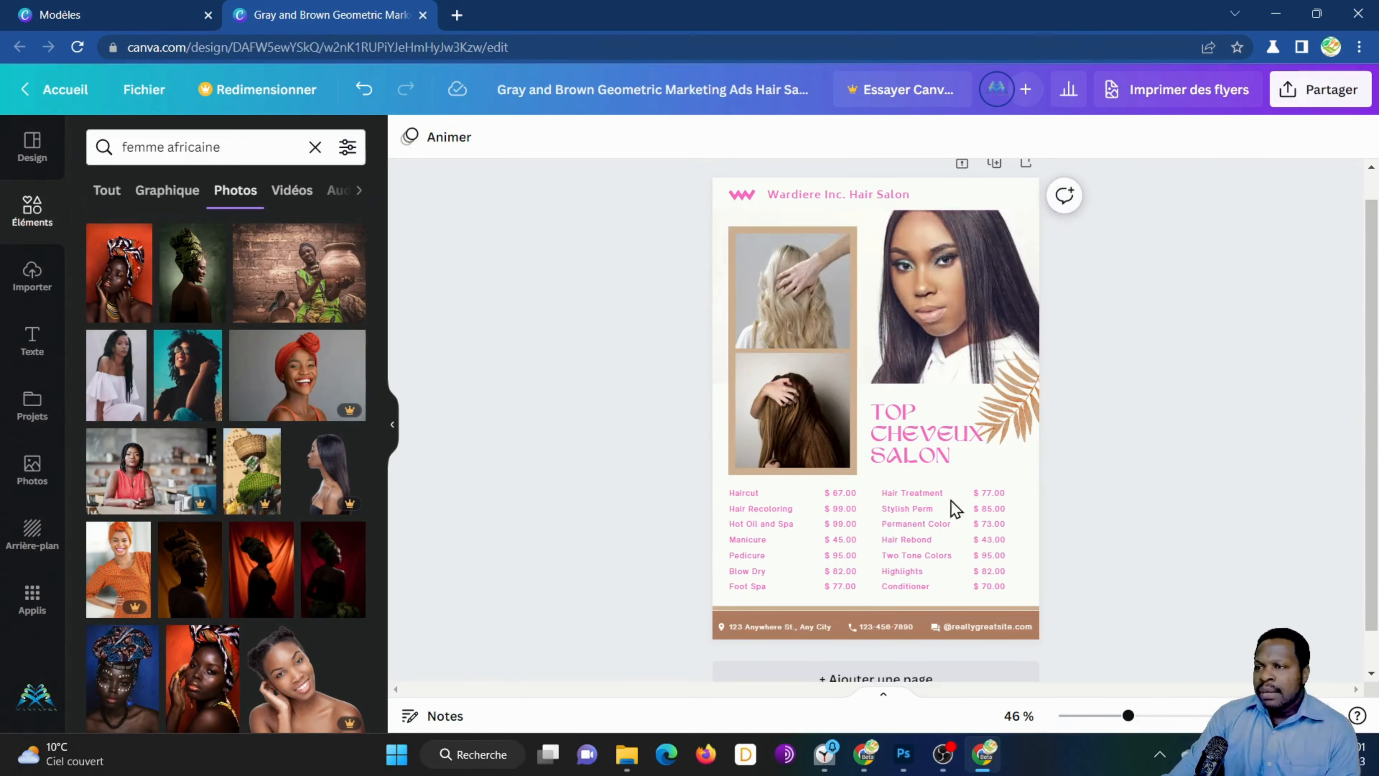
Step: Recolour the border framing the two small stacked photos with the document's pink
left_click(847, 471)
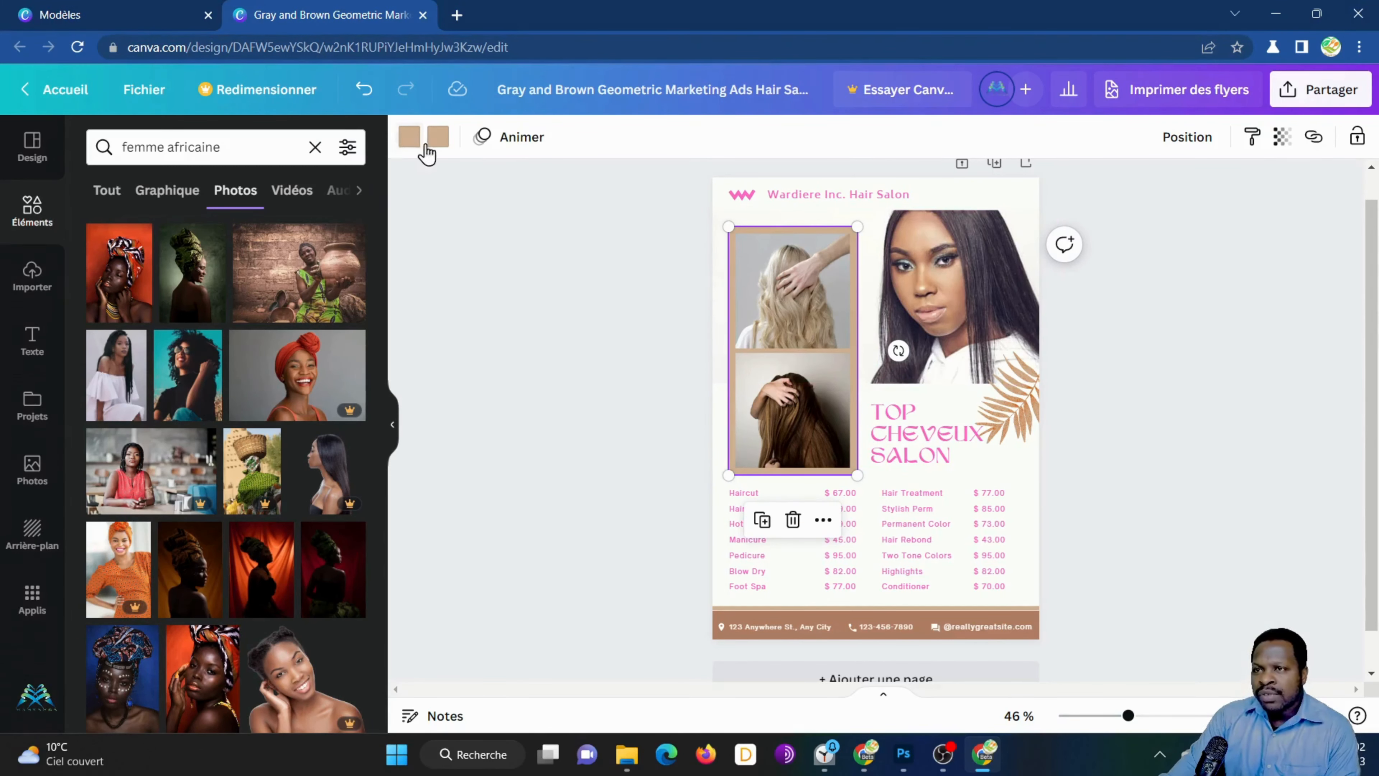
left_click(409, 141)
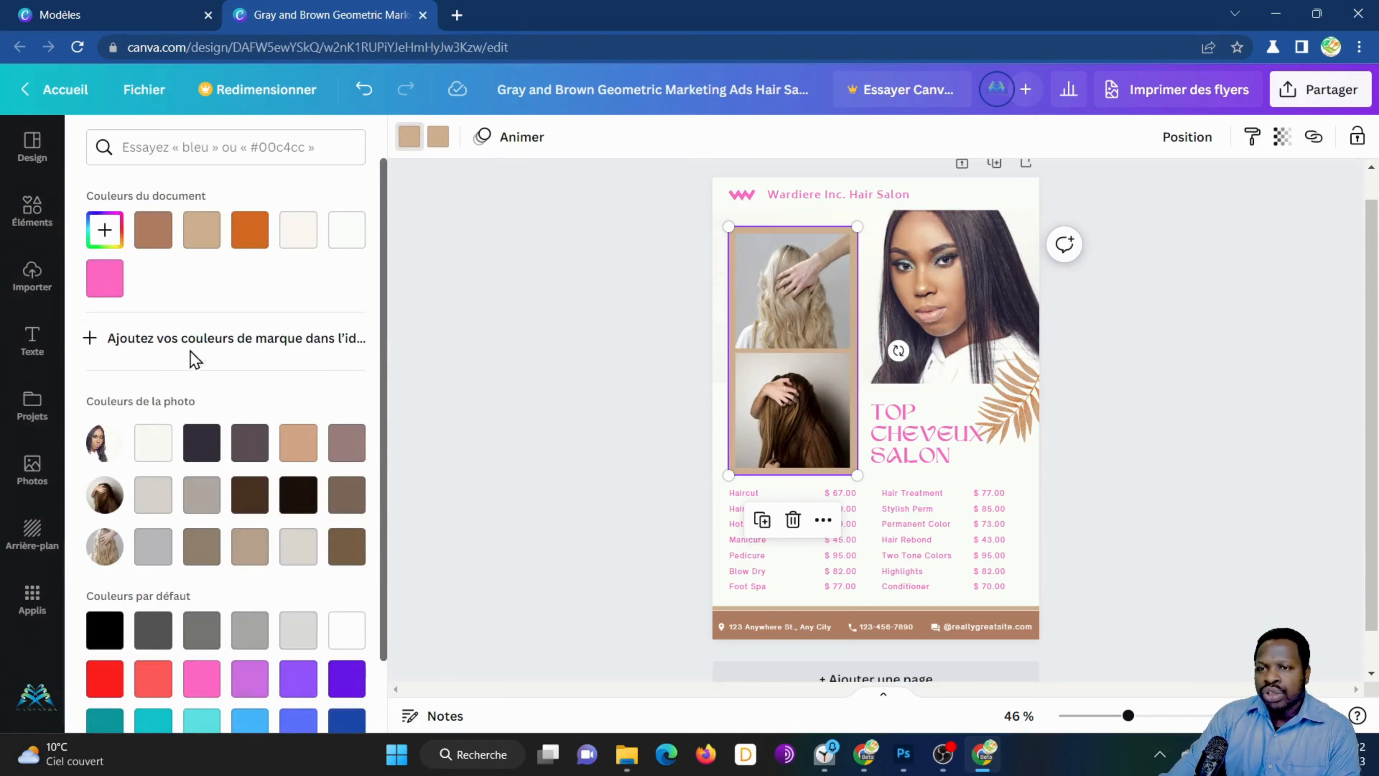
left_click(100, 282)
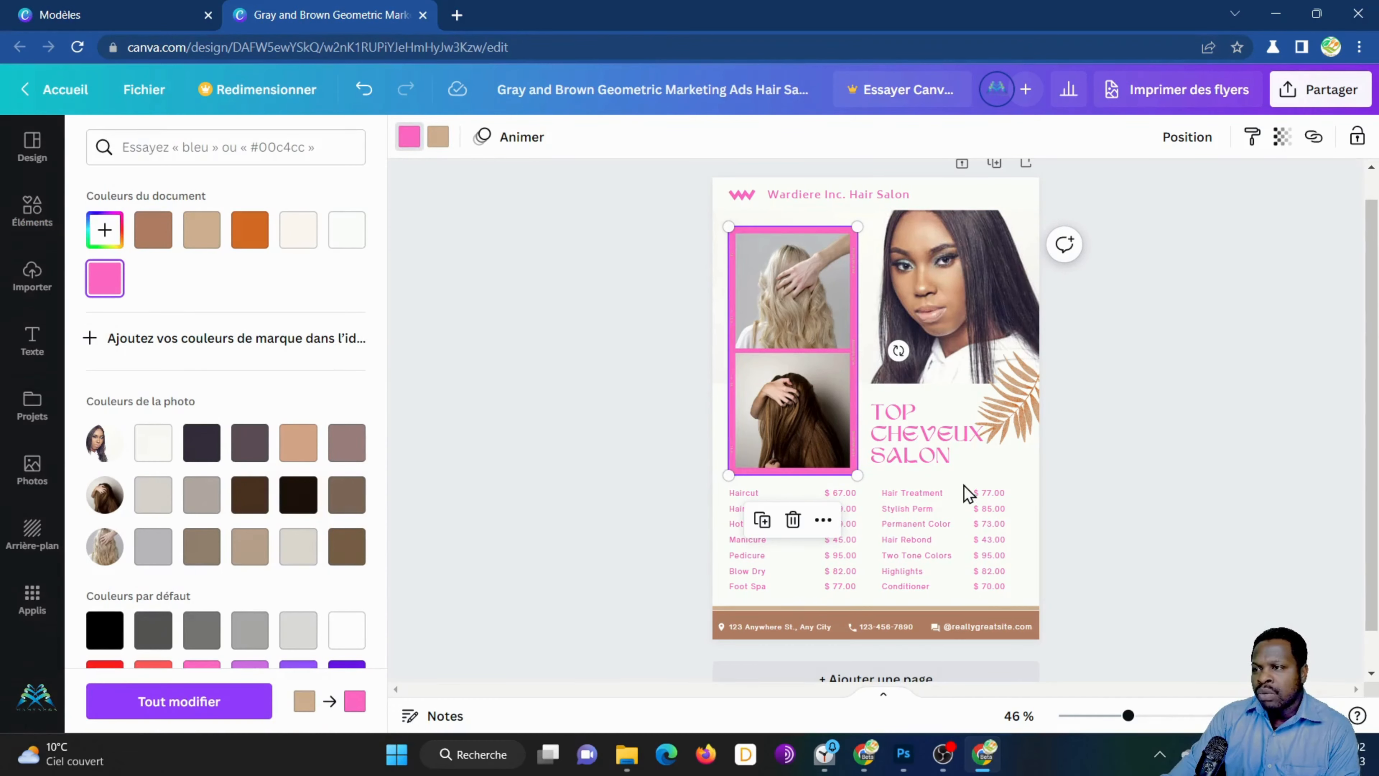
key("Escape")
Step: Recolour the leaf ornament beside the title, replacing its orange with the document's pink and its beige with light purple
left_click(1015, 478)
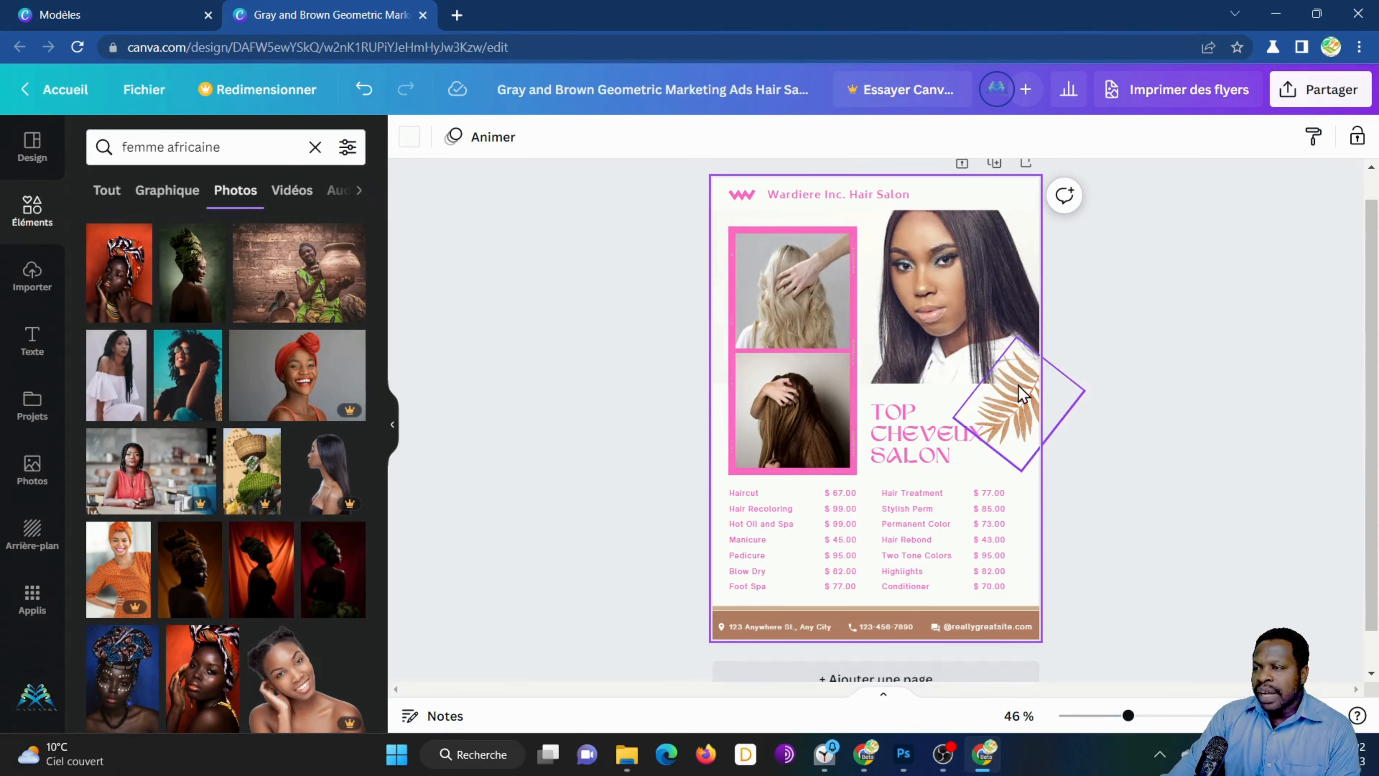
left_click(1006, 425)
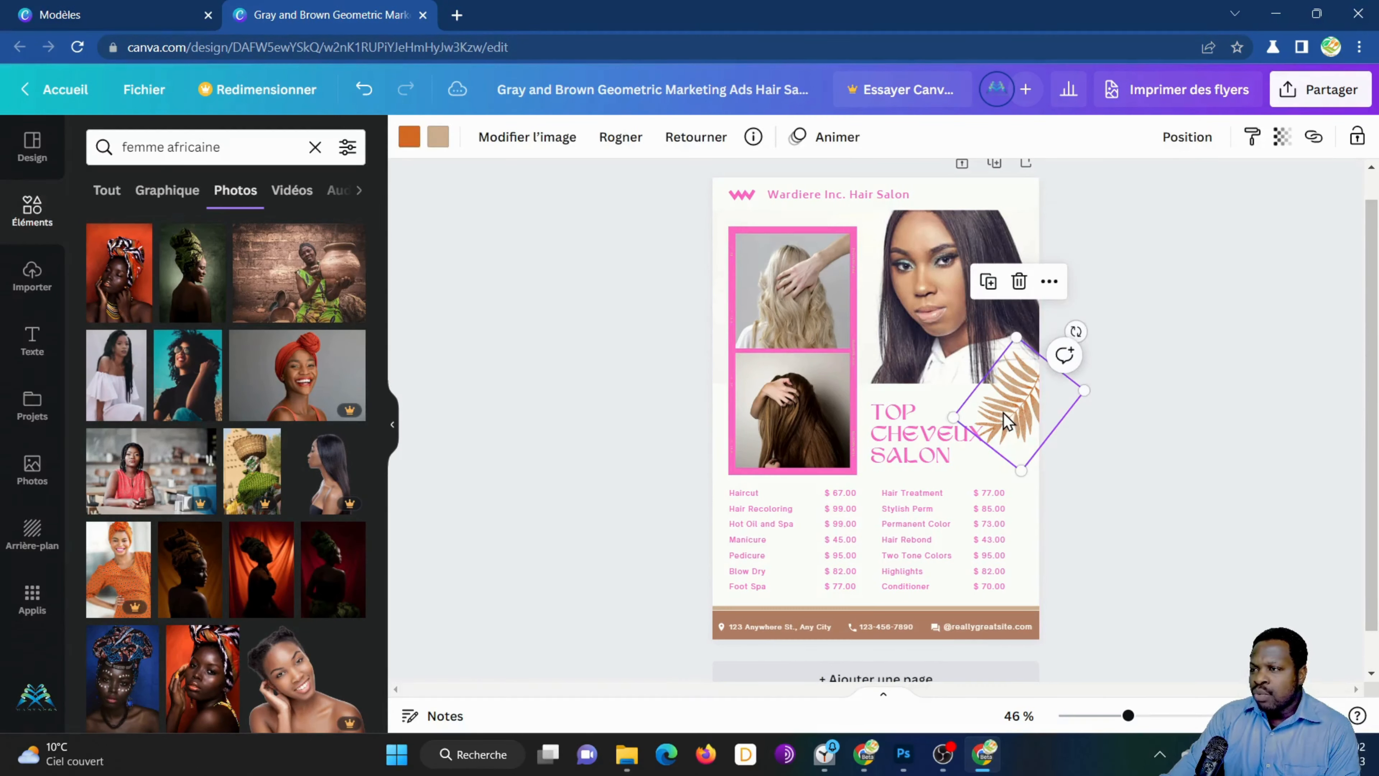
left_click(409, 136)
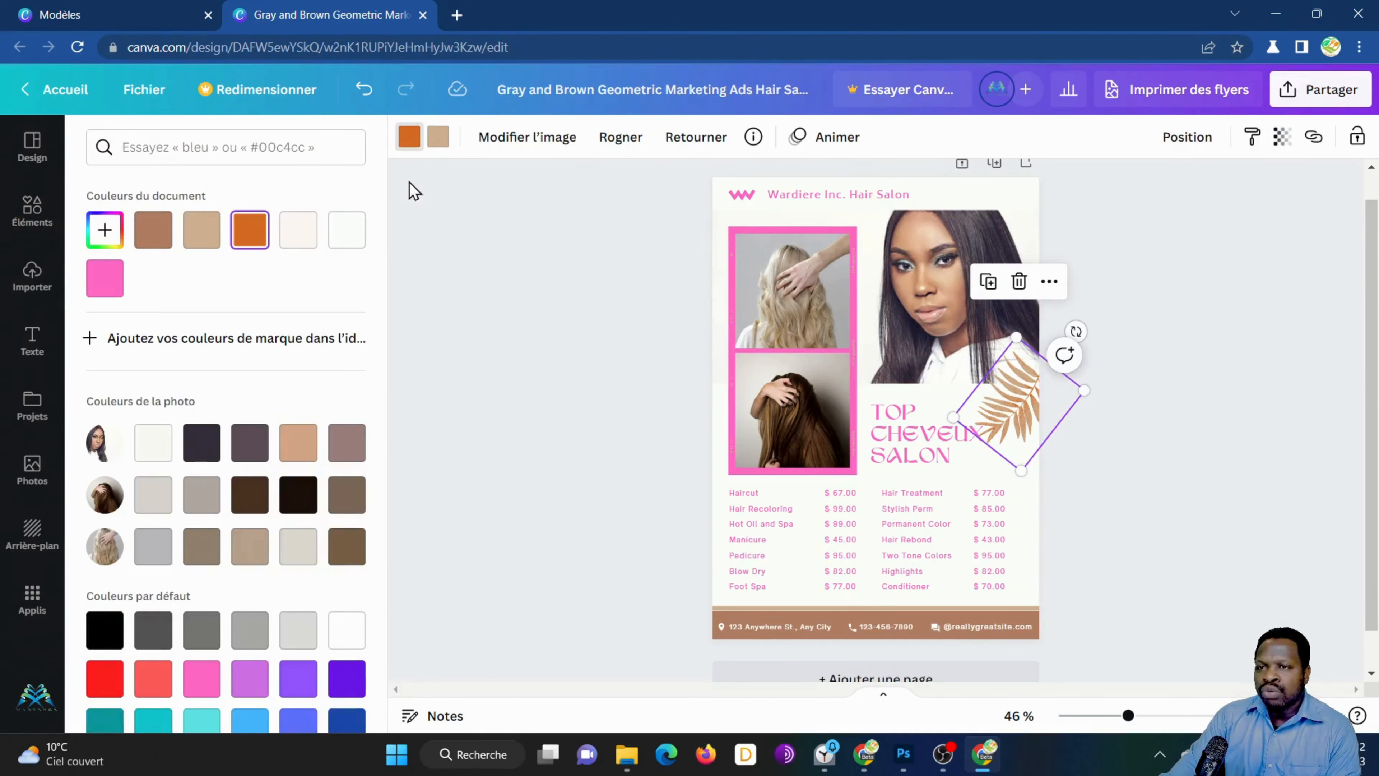
left_click(107, 283)
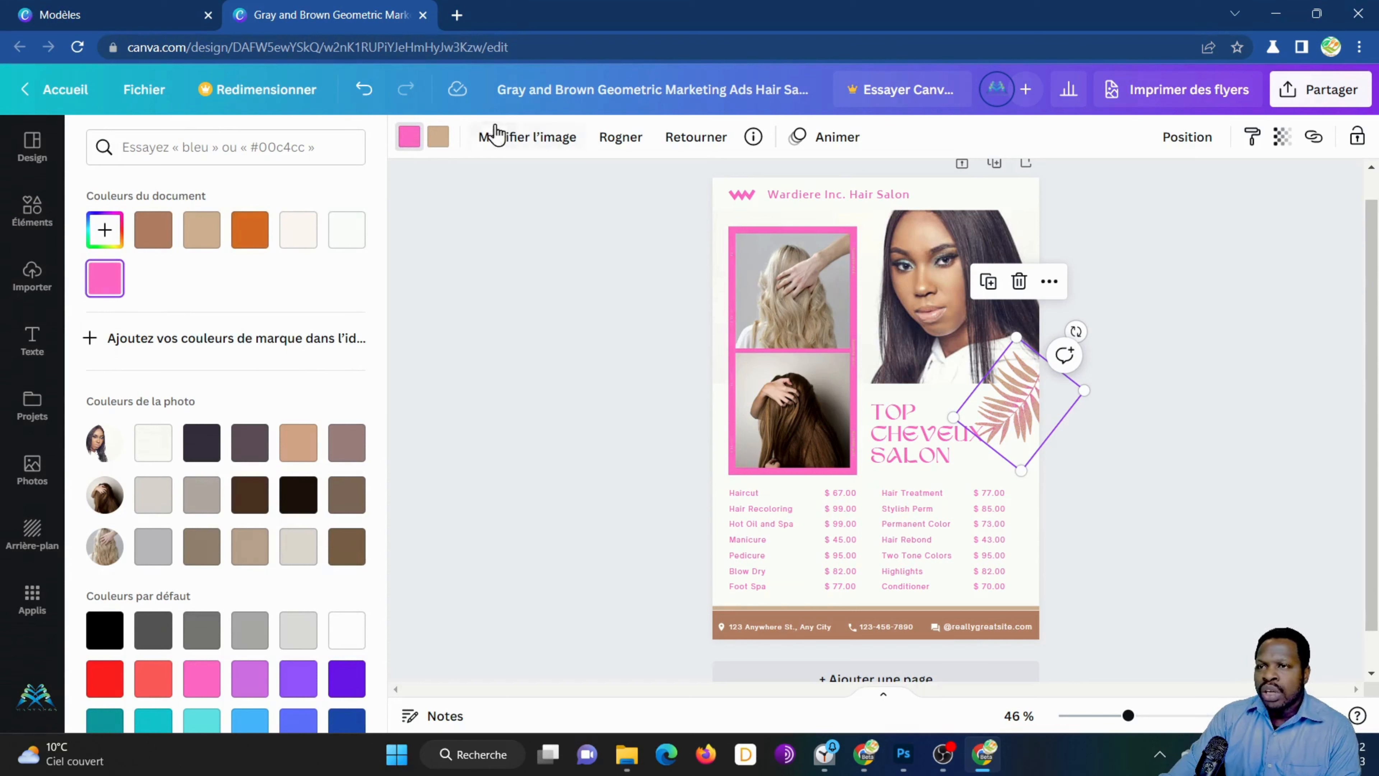
left_click(437, 142)
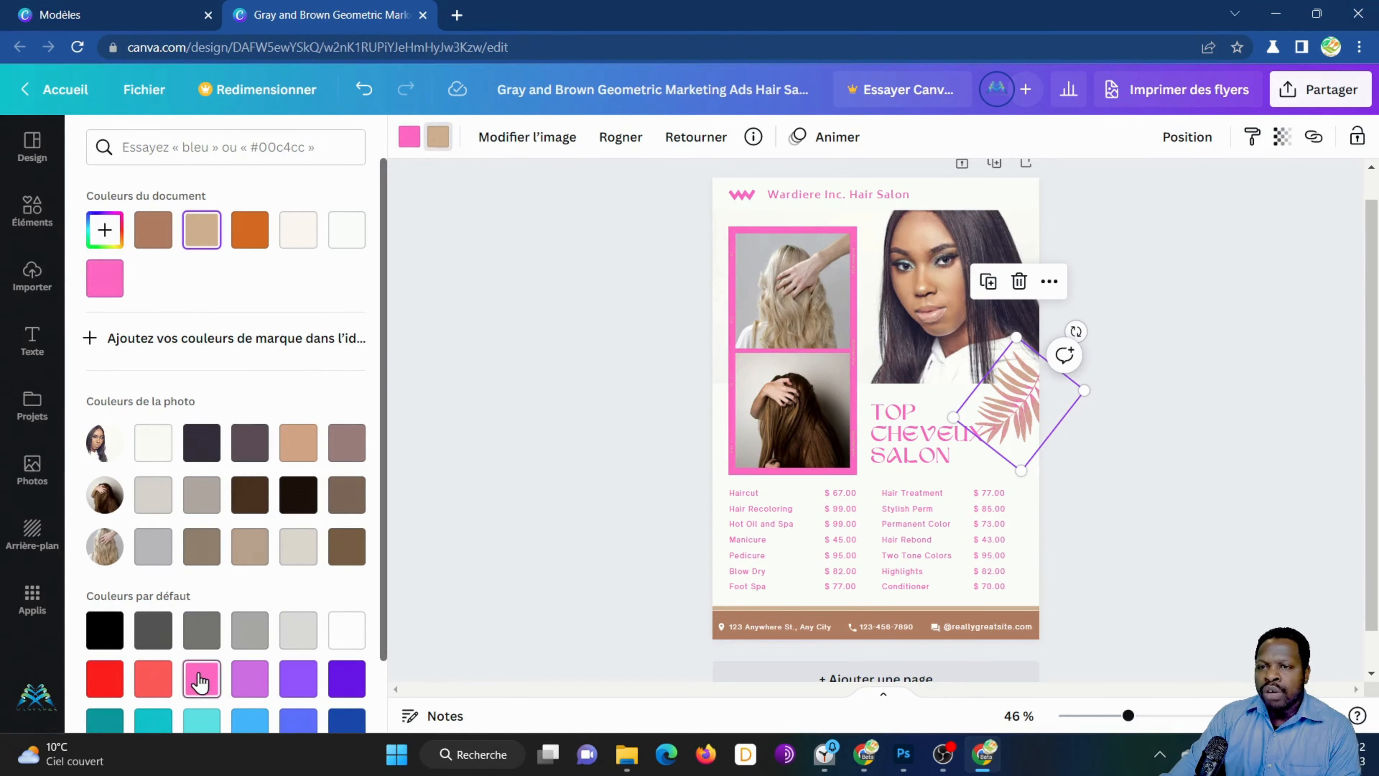
left_click(241, 682)
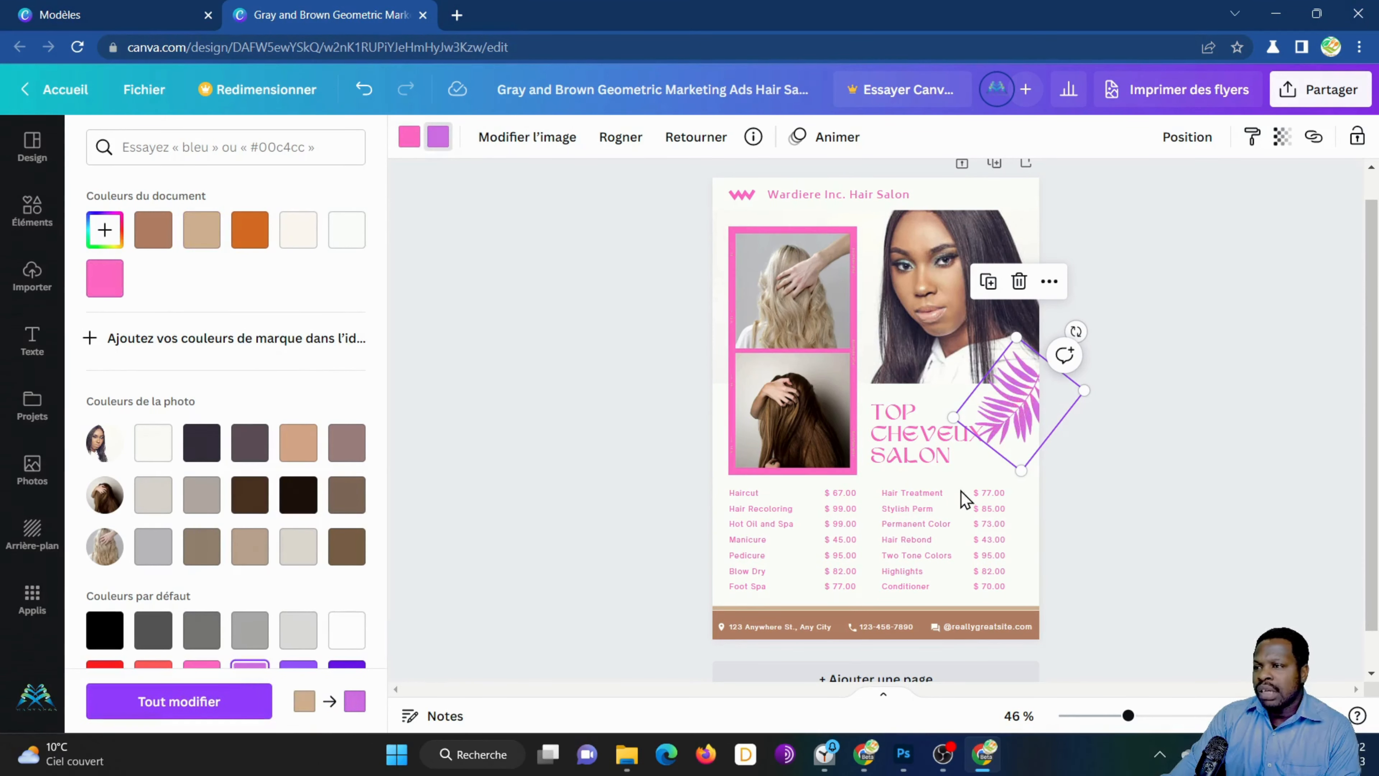
left_click(977, 470)
Step: Change the brown fill of the contact footer band to the document's pink
left_click(1010, 538)
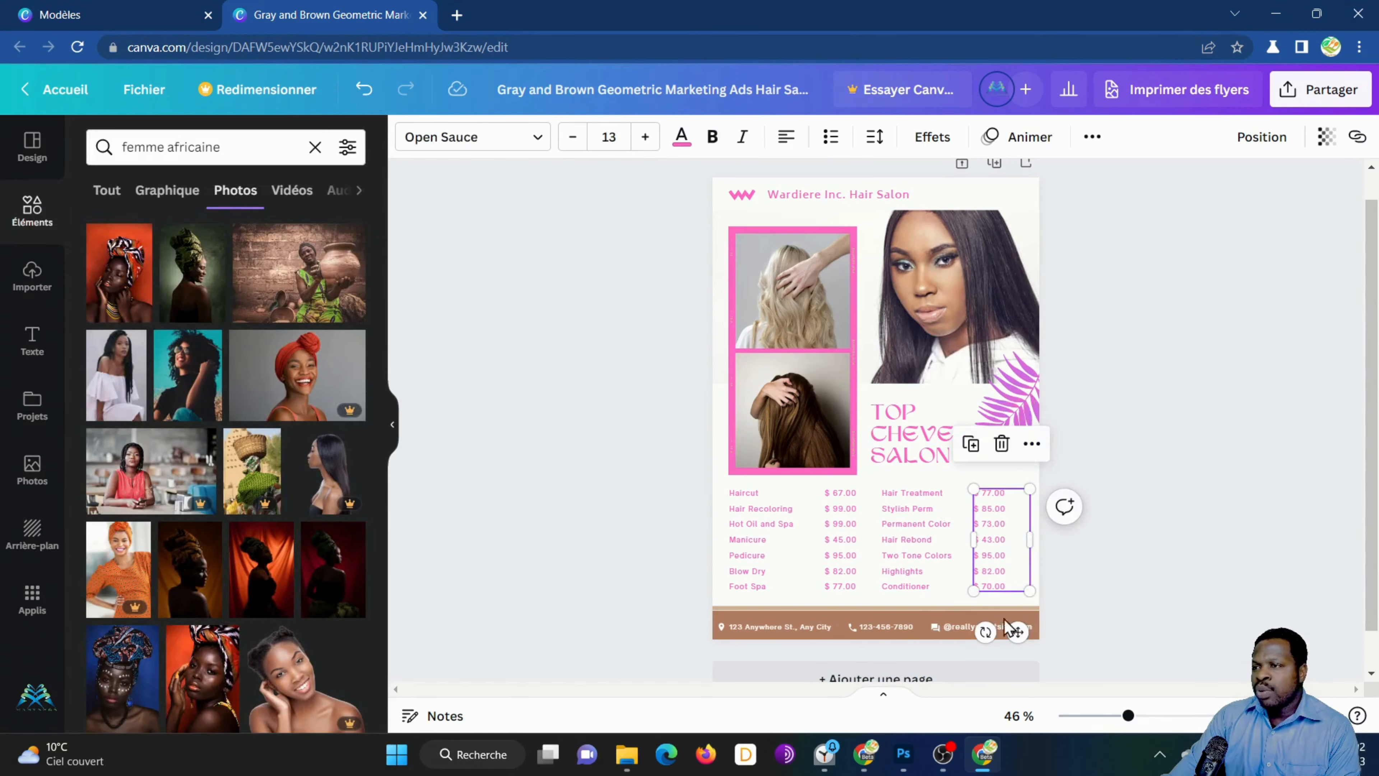
left_click(845, 637)
left_click(412, 139)
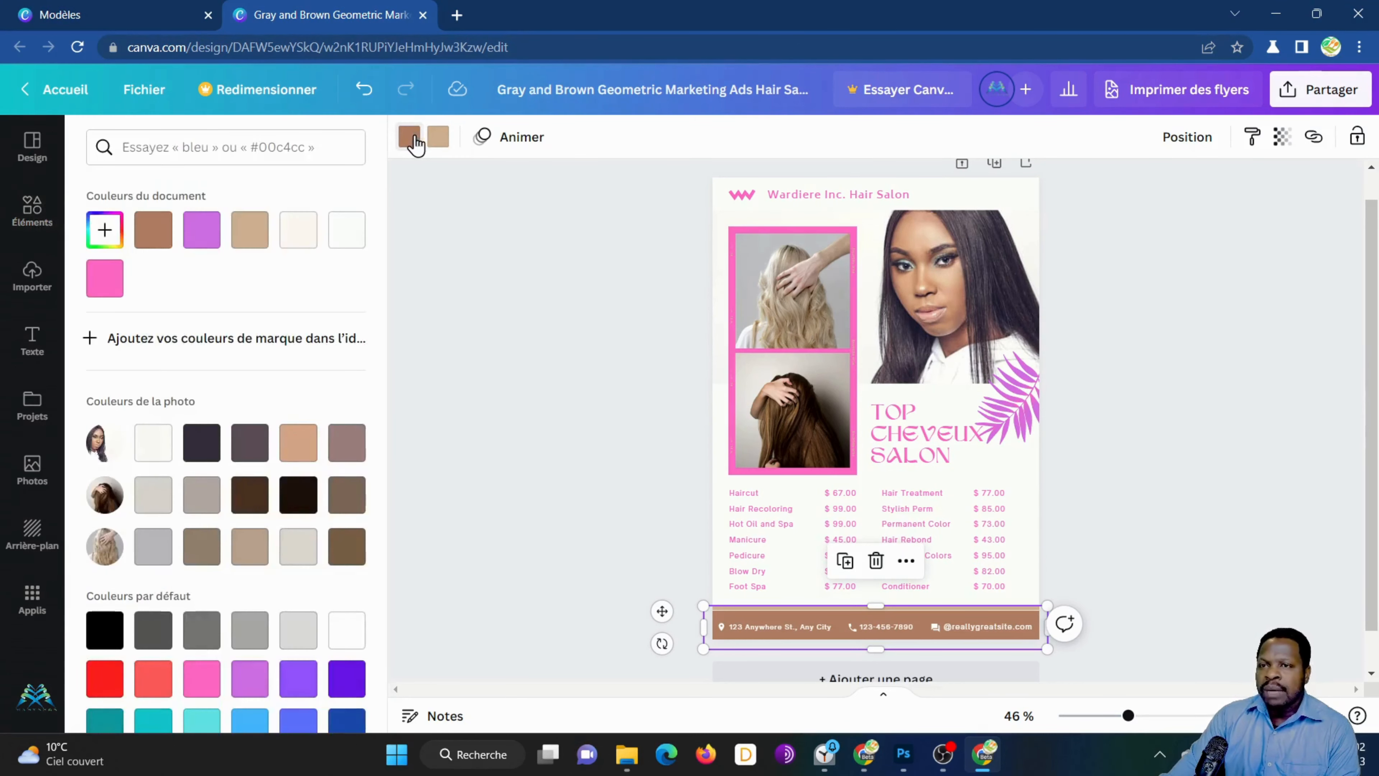
left_click(108, 276)
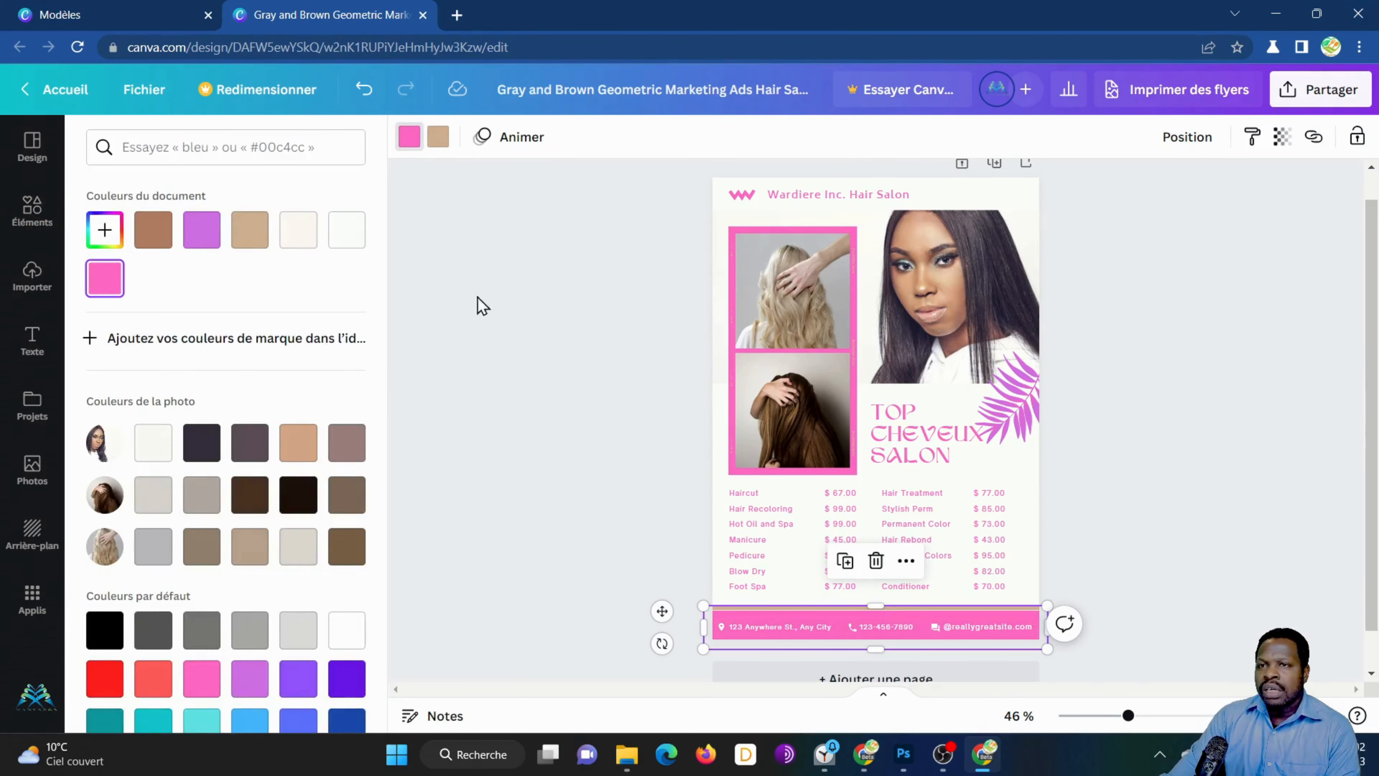
left_click(950, 587)
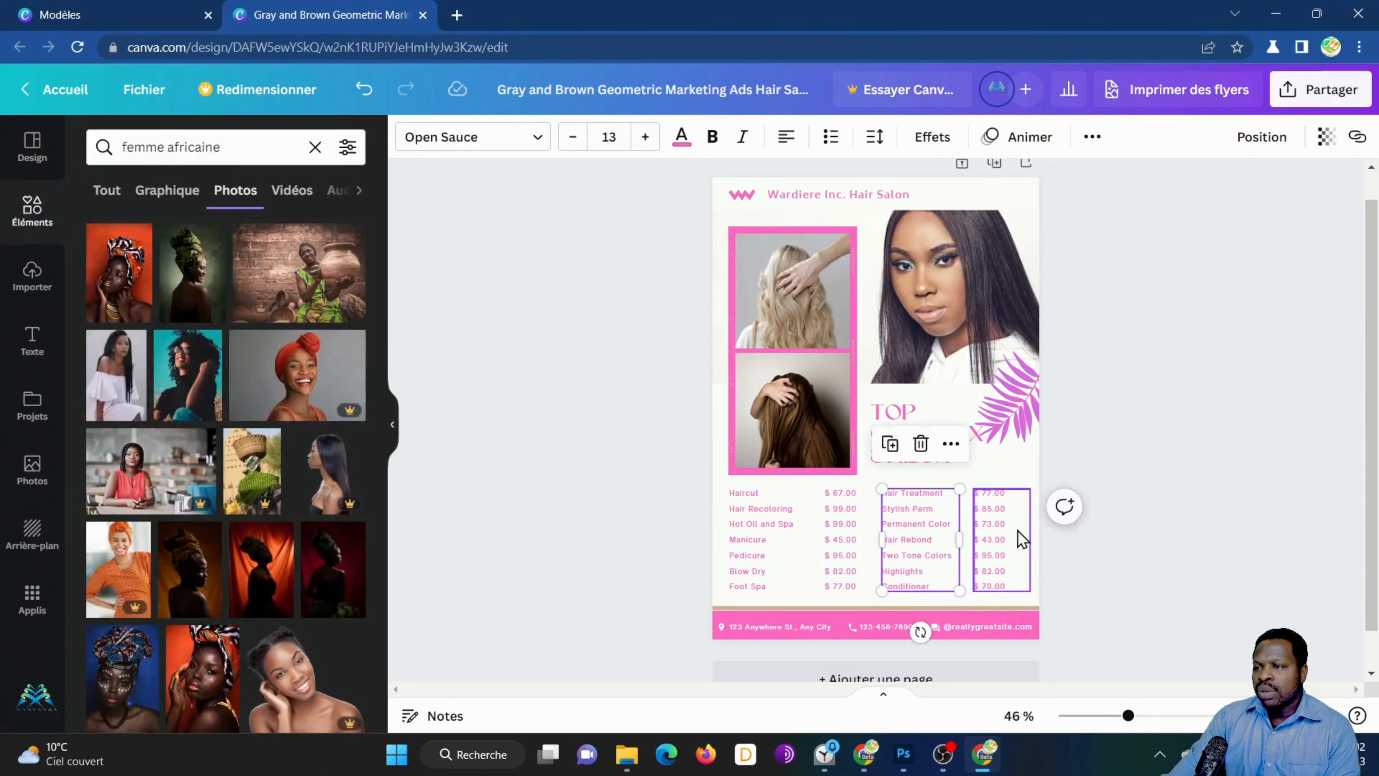
Step: Change the beige stripe along the footer band's upper edge to the leaf's light purple
left_click(1030, 612)
left_click(438, 137)
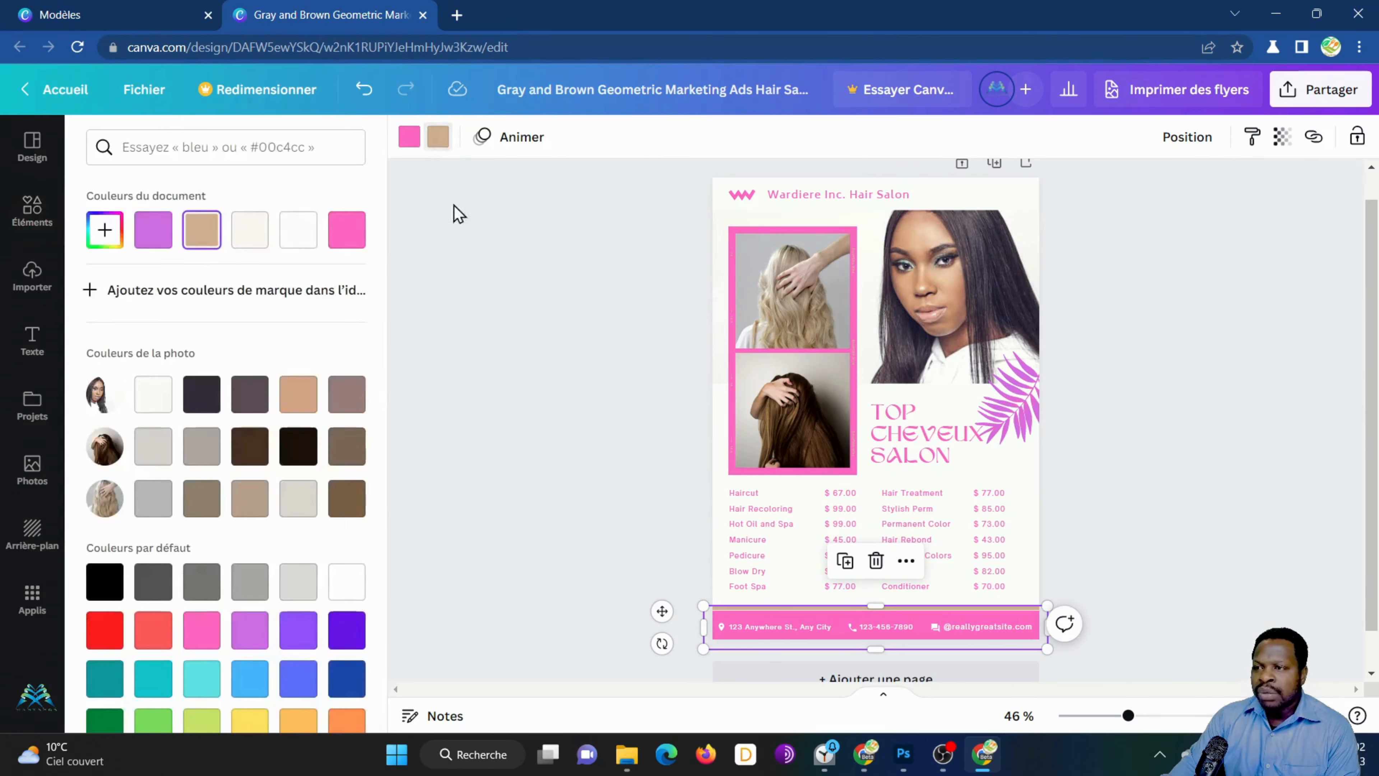
left_click(153, 231)
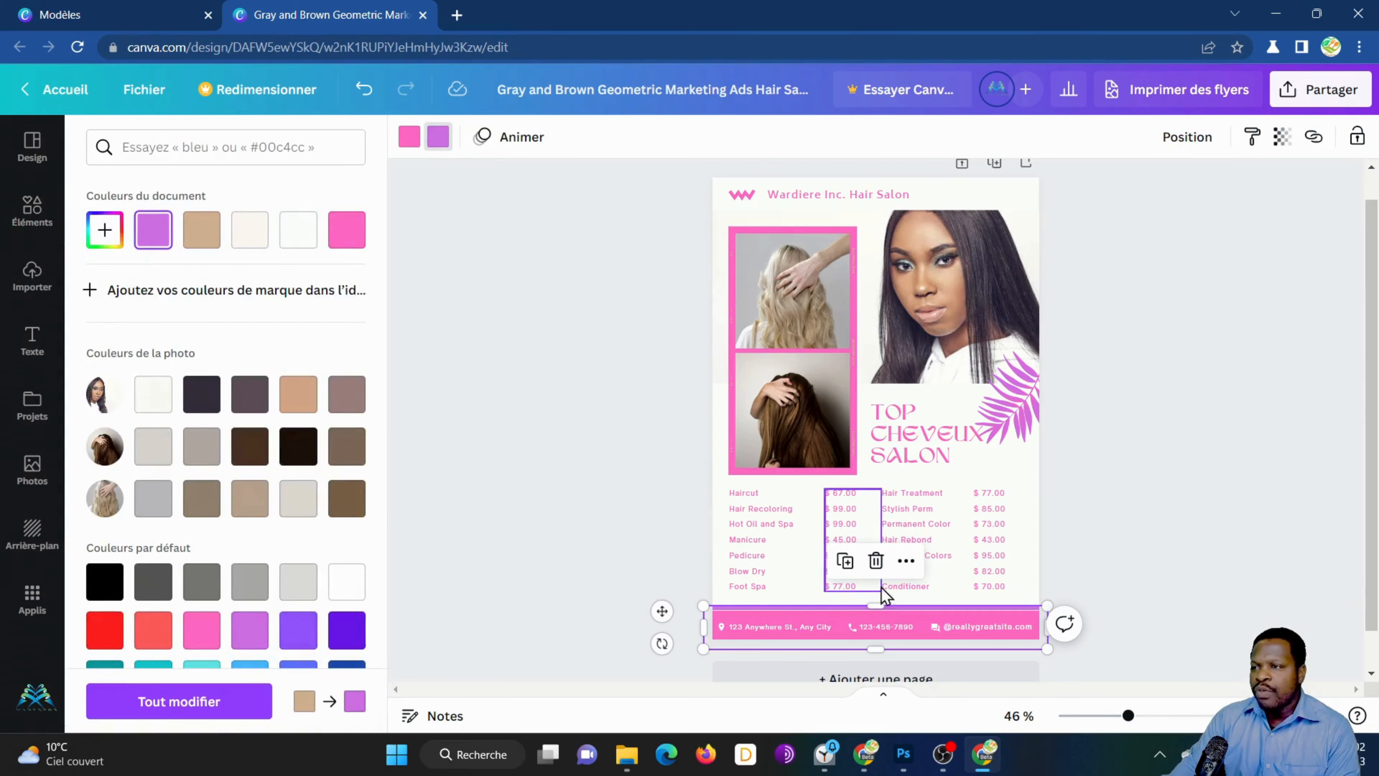
left_click(1029, 491)
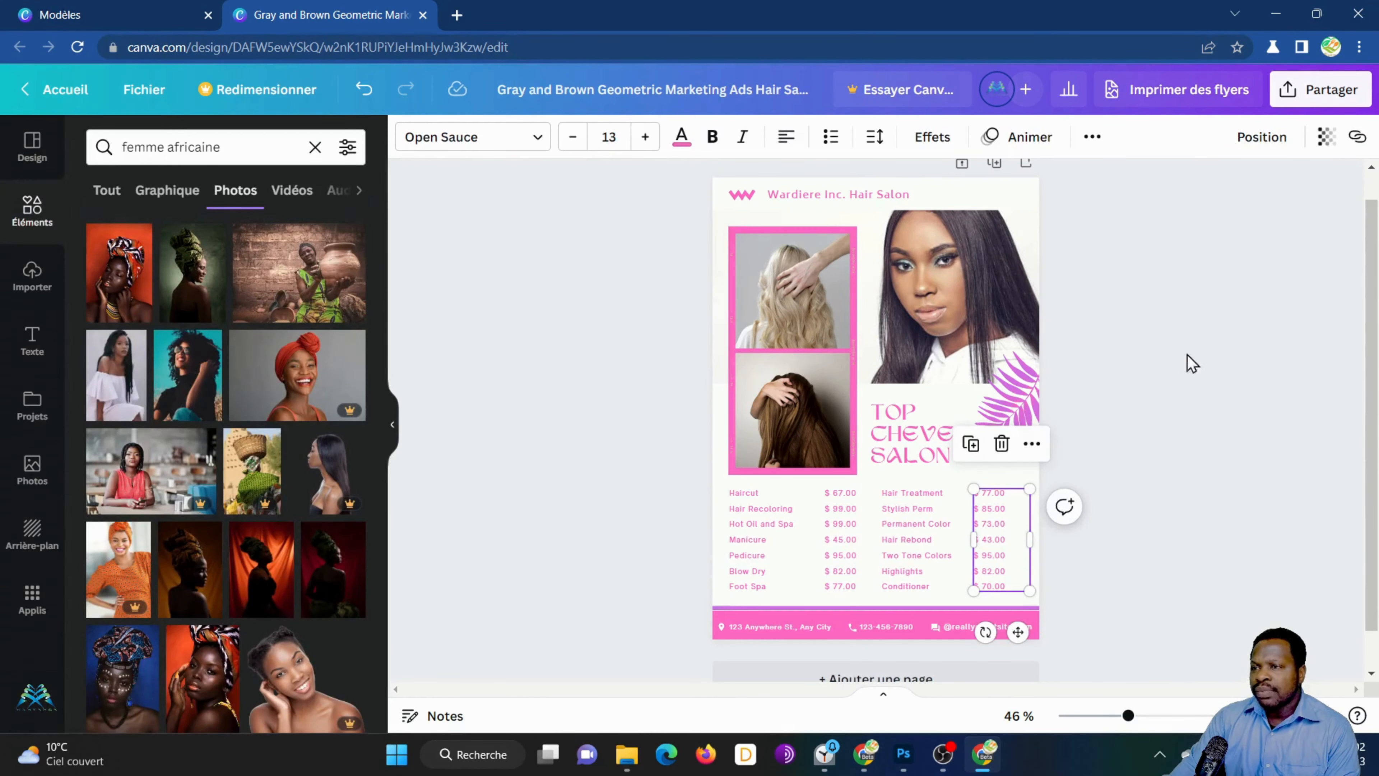
left_click(1215, 481)
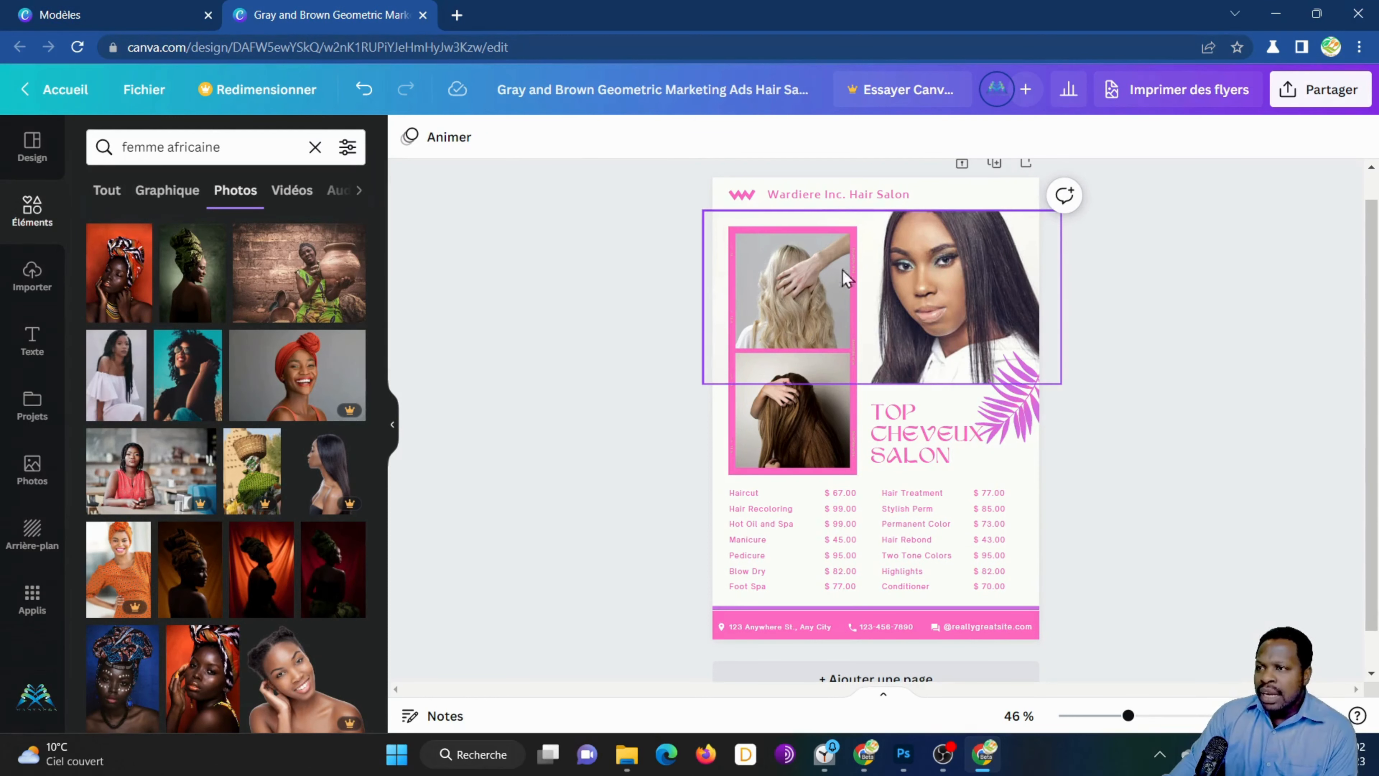
Step: Replace the blonde hair photo in the upper small frame with the photo of the woman in a patterned headwrap on a red background
left_click(797, 299)
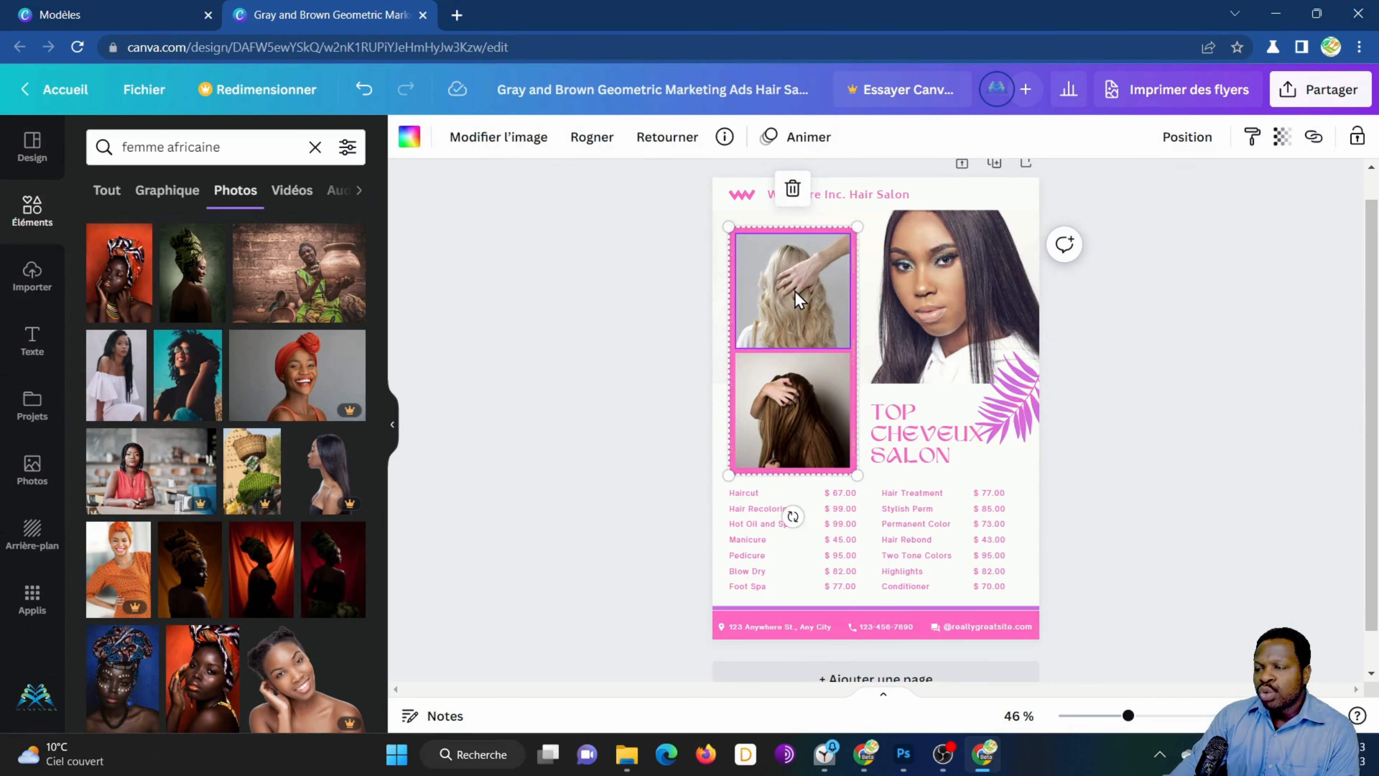
double_click(796, 296)
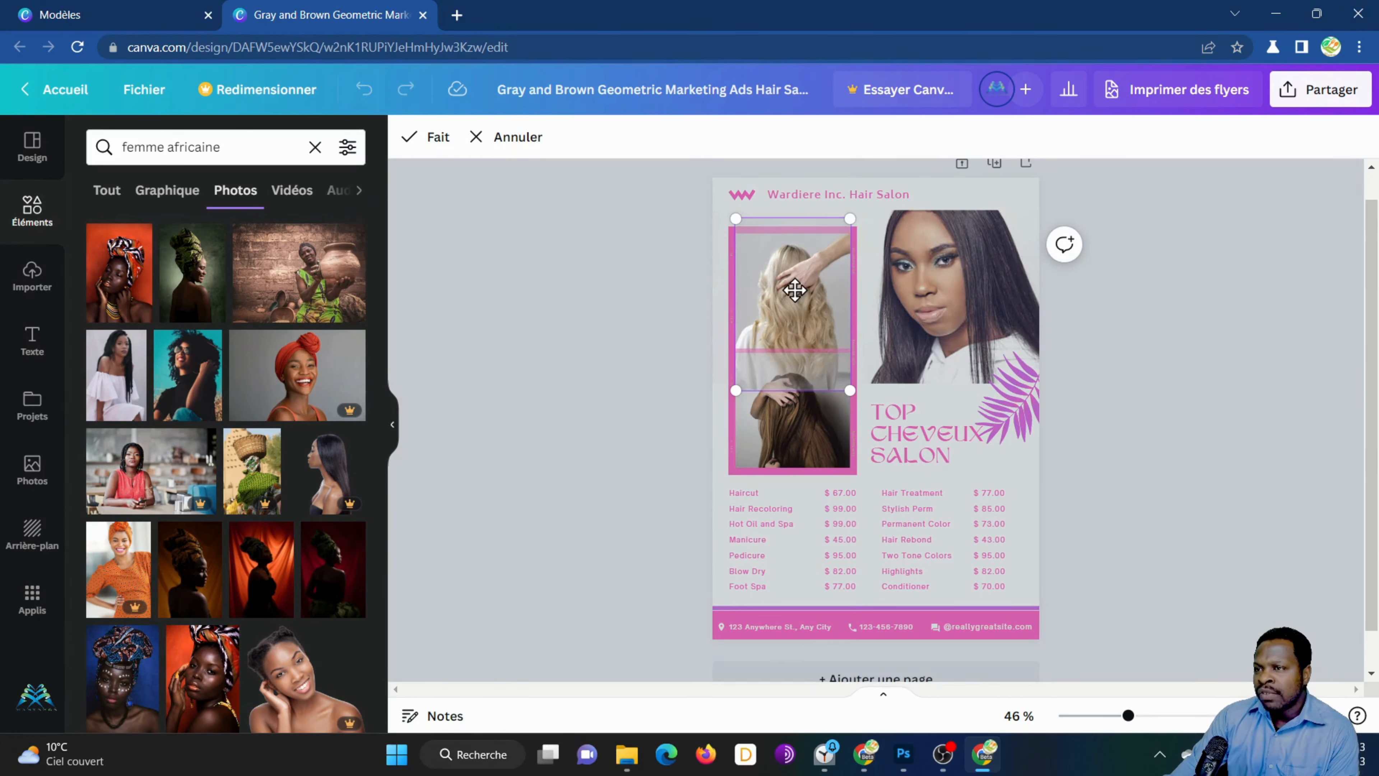
left_click(500, 147)
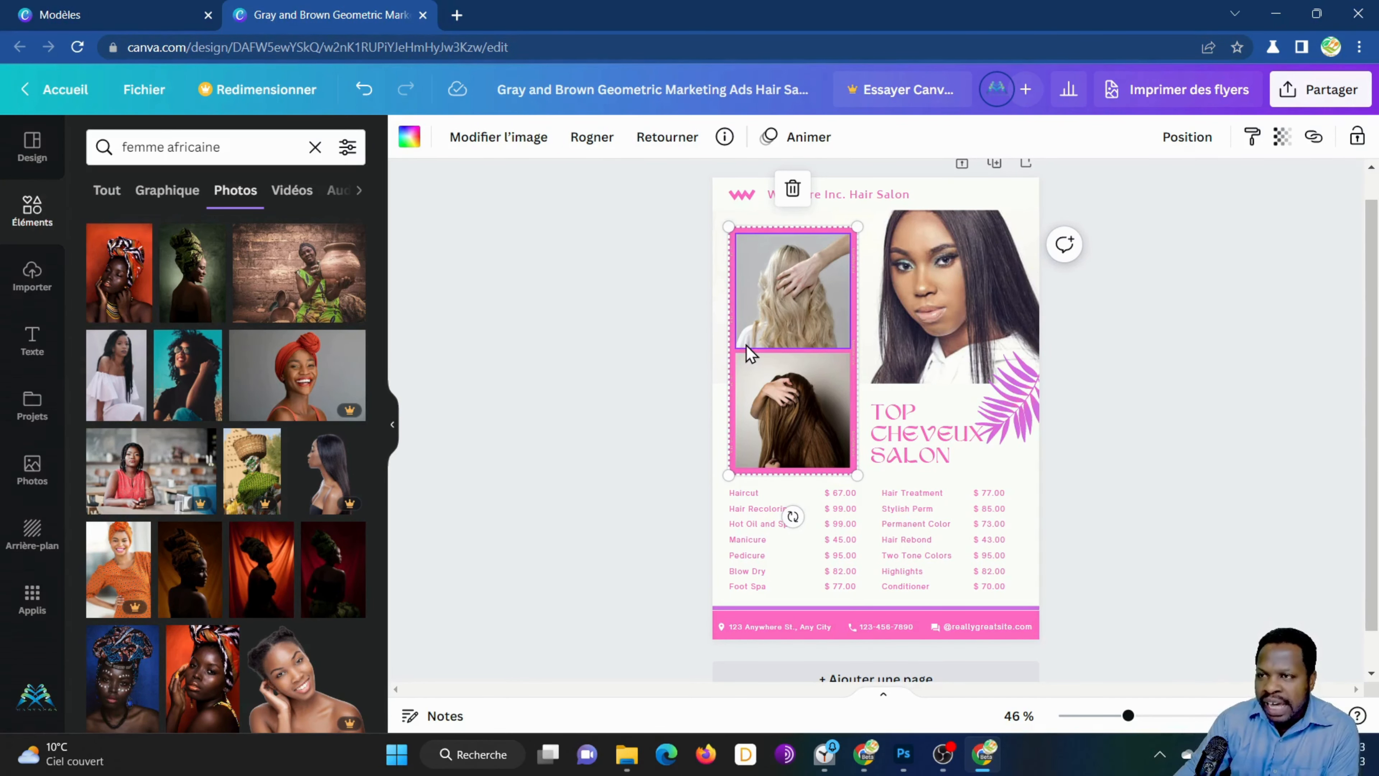
scroll(751, 354, "up", 5)
scroll(777, 485, "up", 1)
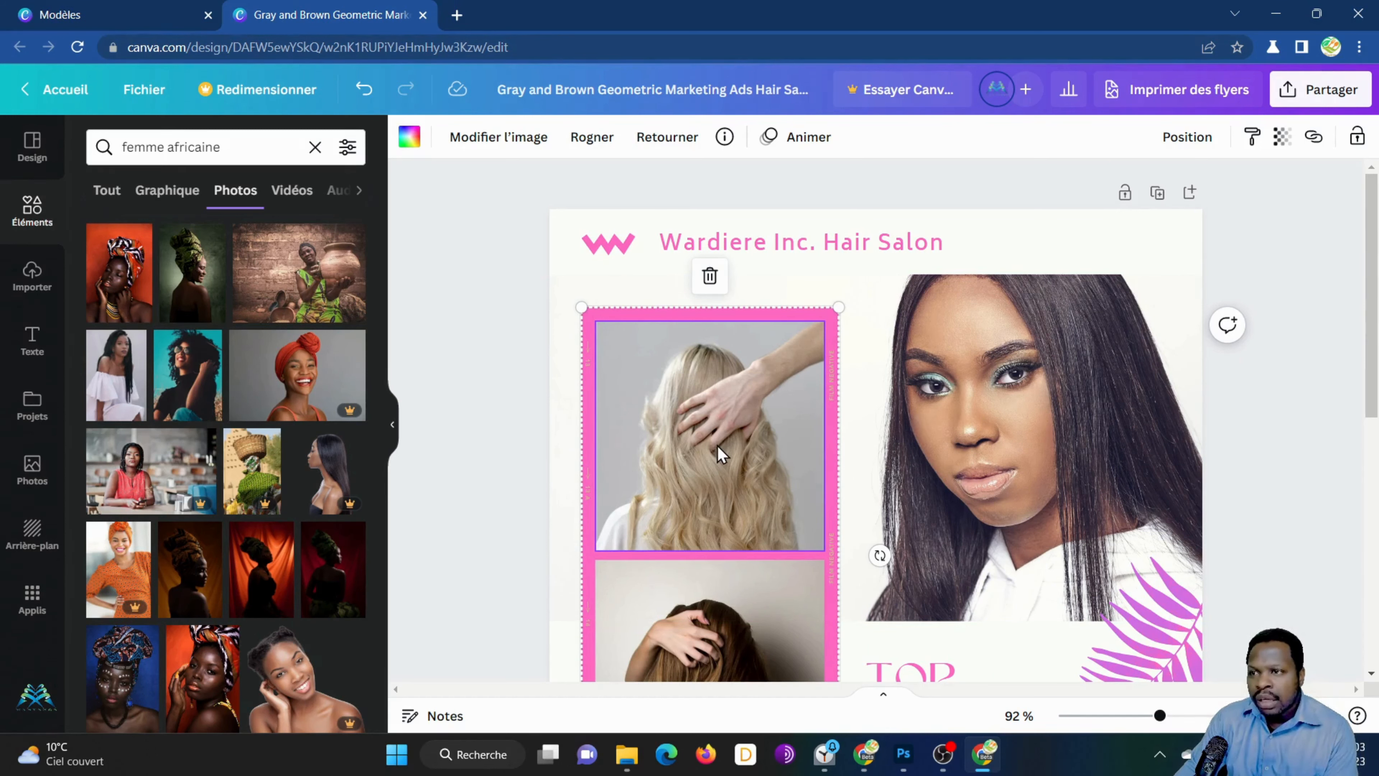
key("Delete")
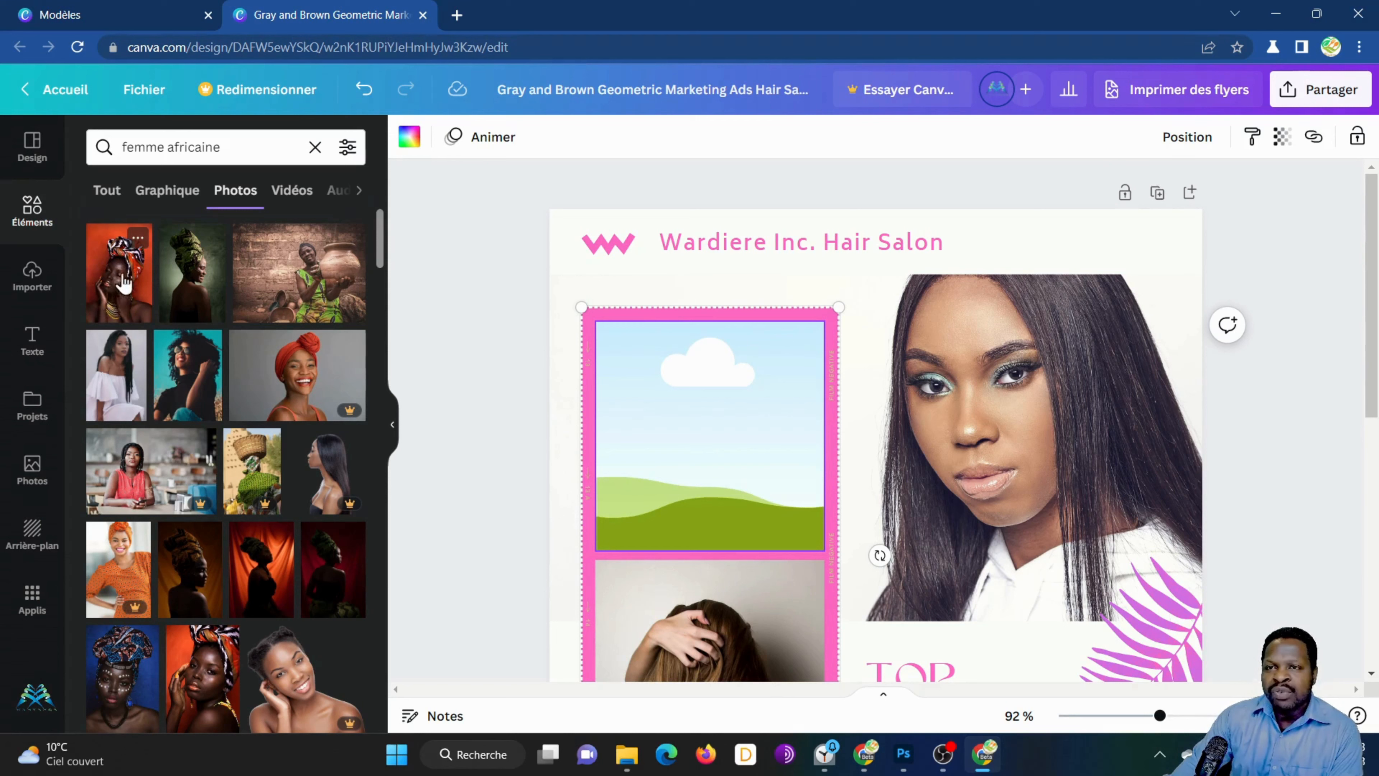
left_click_drag(112, 271, 703, 457)
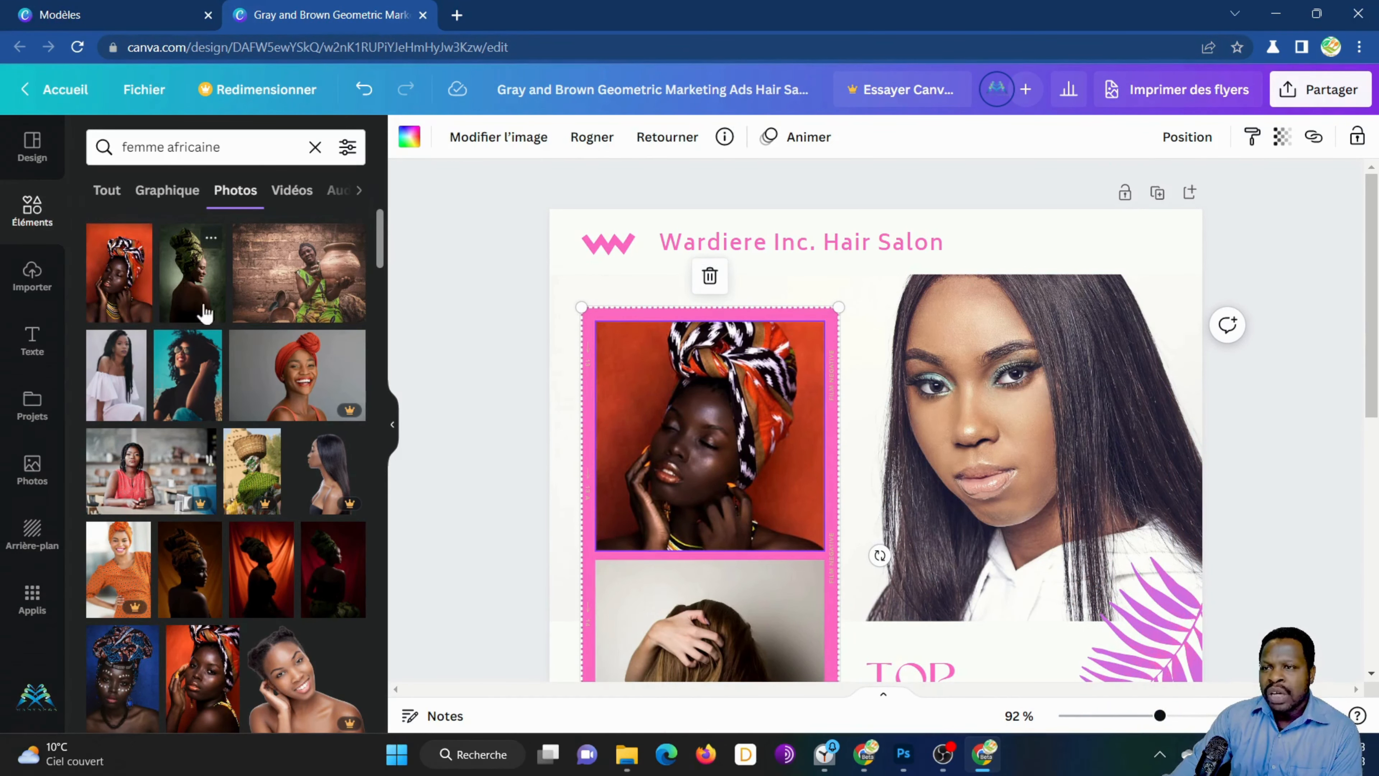
Step: Replace the brown hair photo in the lower small frame with the photo of the woman in a green headwrap
scroll(637, 462, "down", 3)
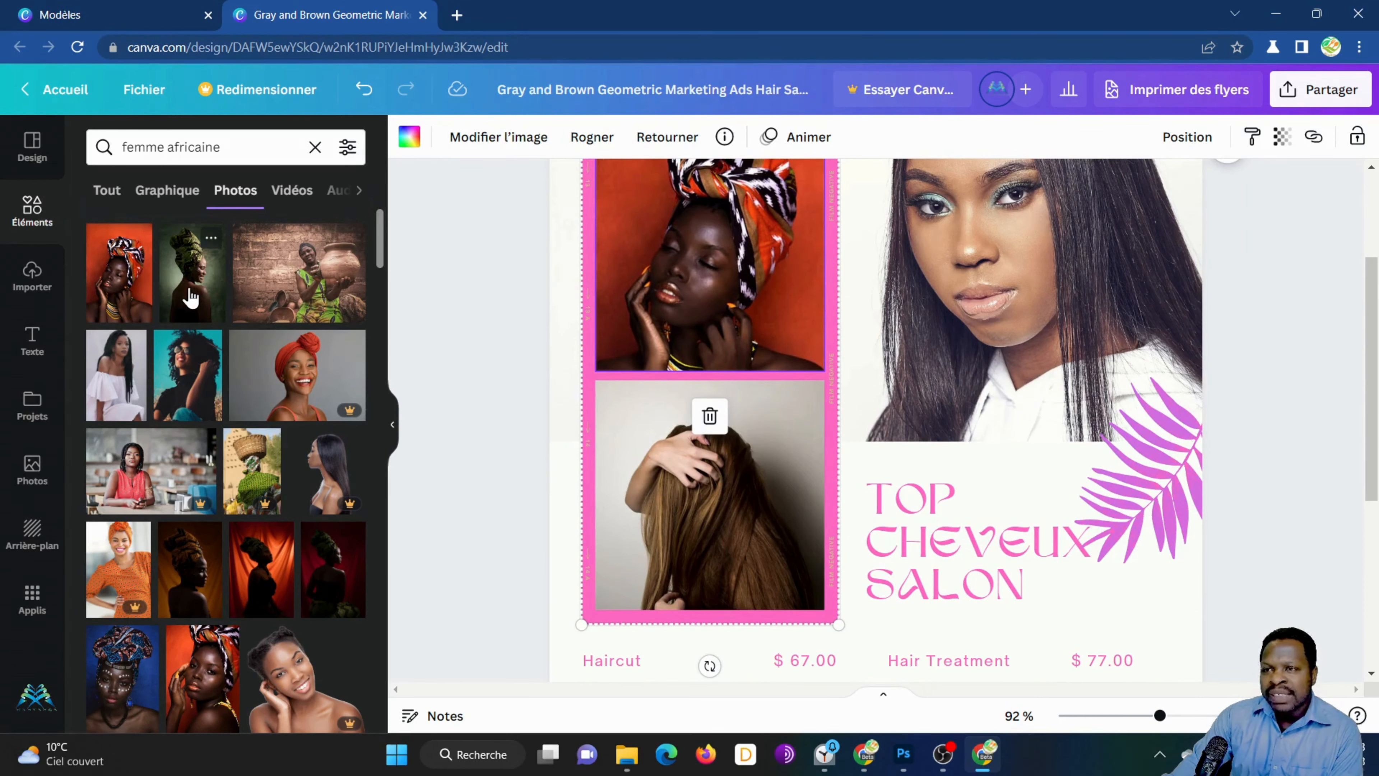
left_click_drag(190, 297, 943, 572)
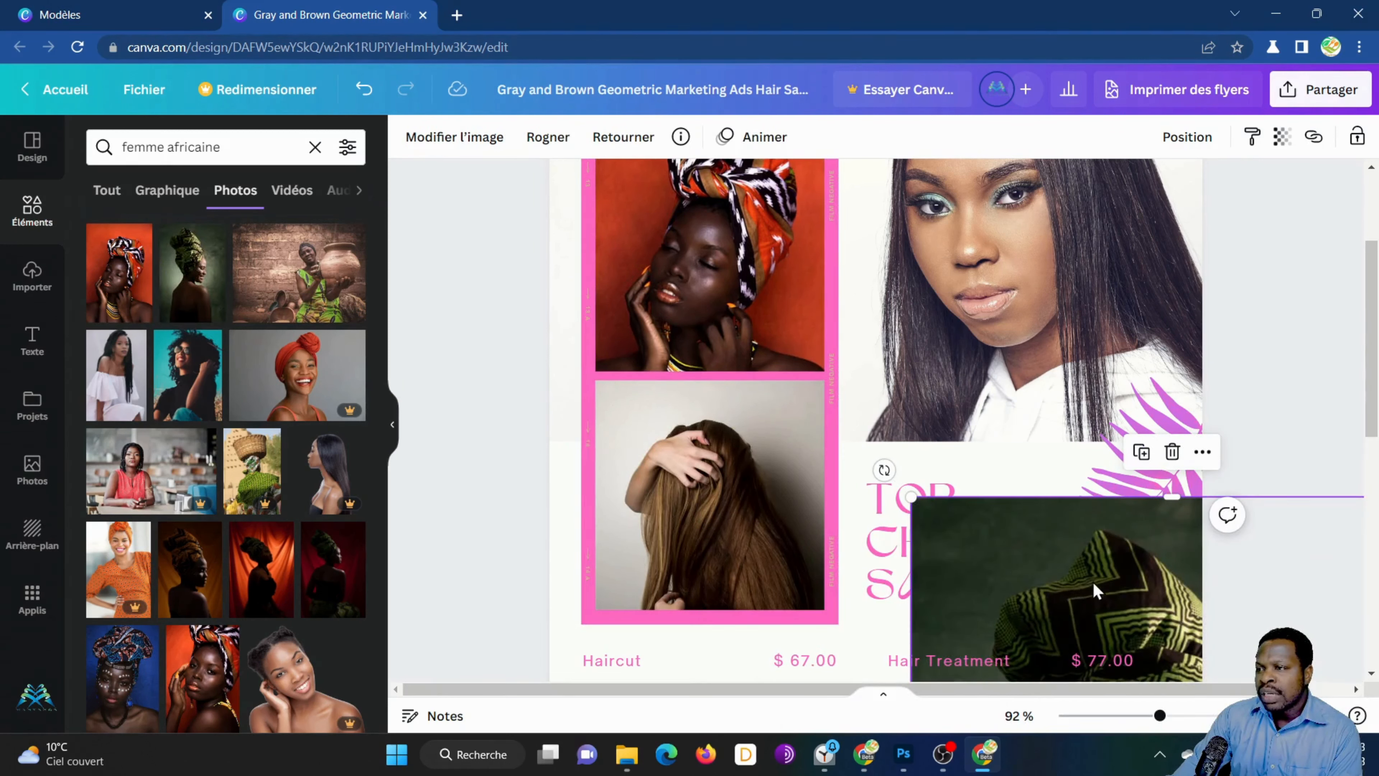
left_click_drag(1099, 598, 699, 455)
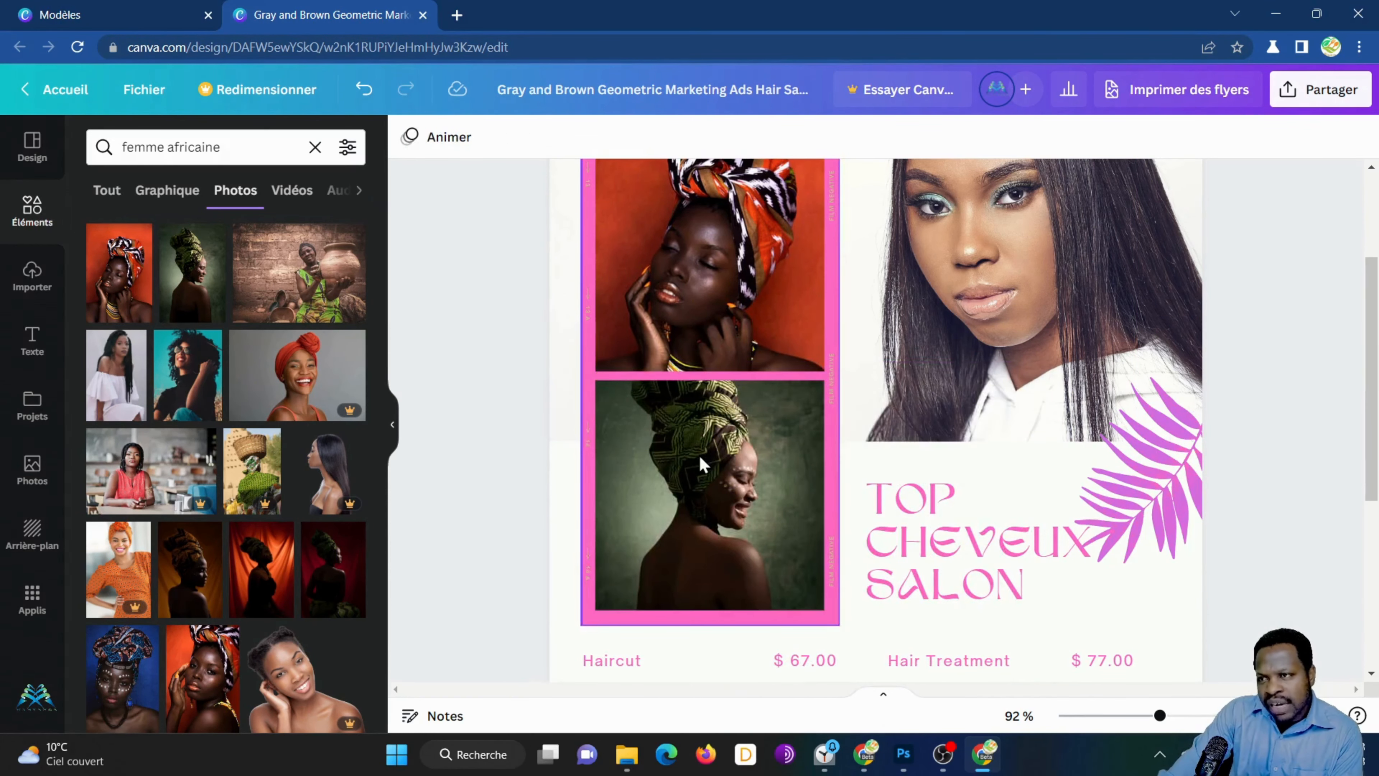
Step: Bring the purple leaf ornament beside the title forward by one level
scroll(943, 478, "down", 3)
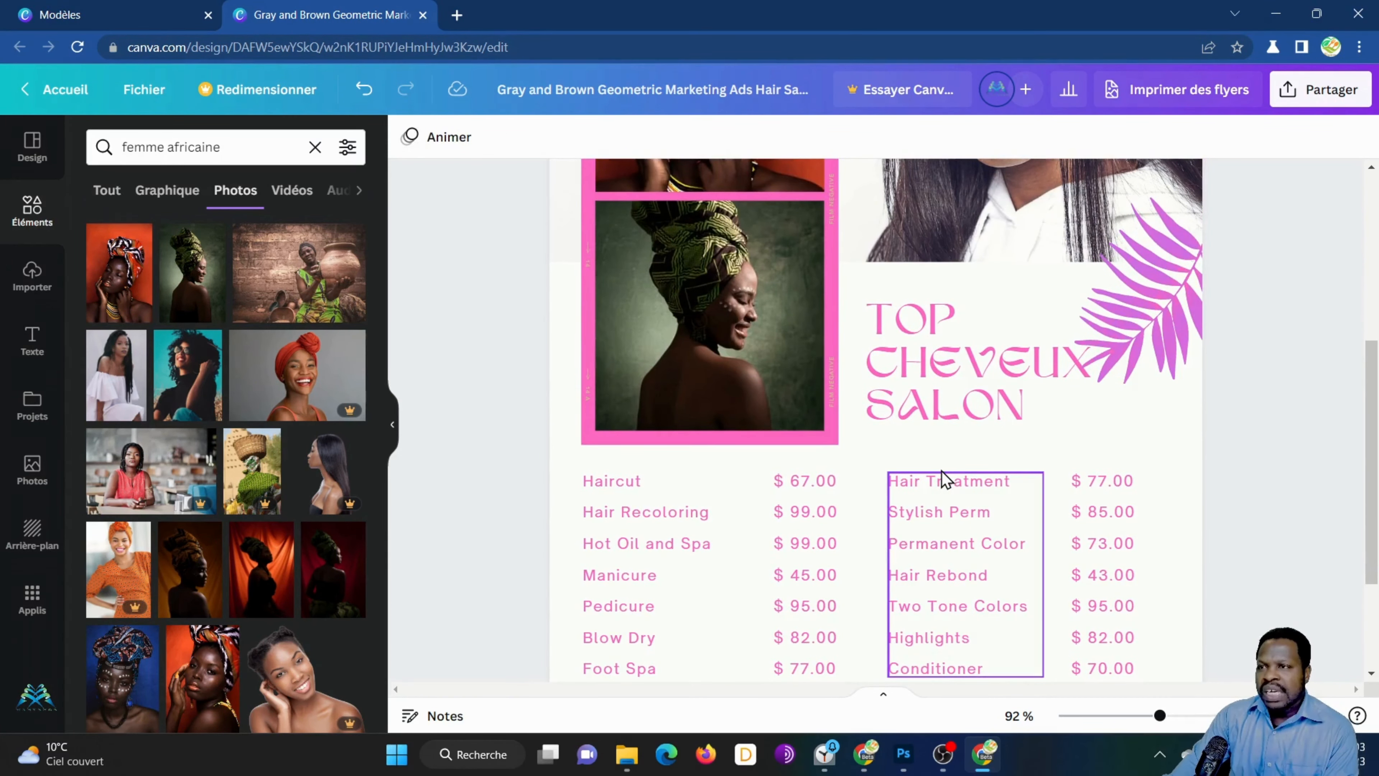
scroll(944, 479, "down", 5)
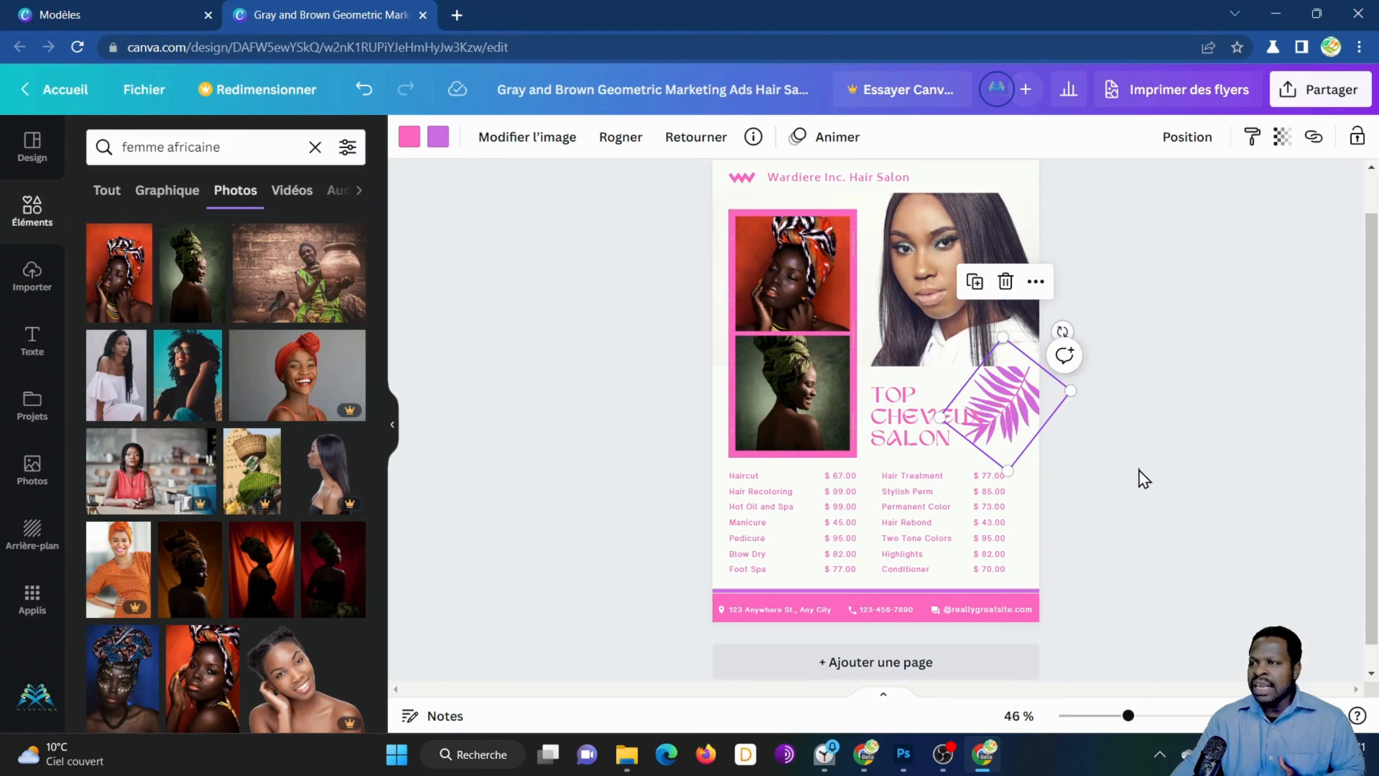
left_click(1140, 478)
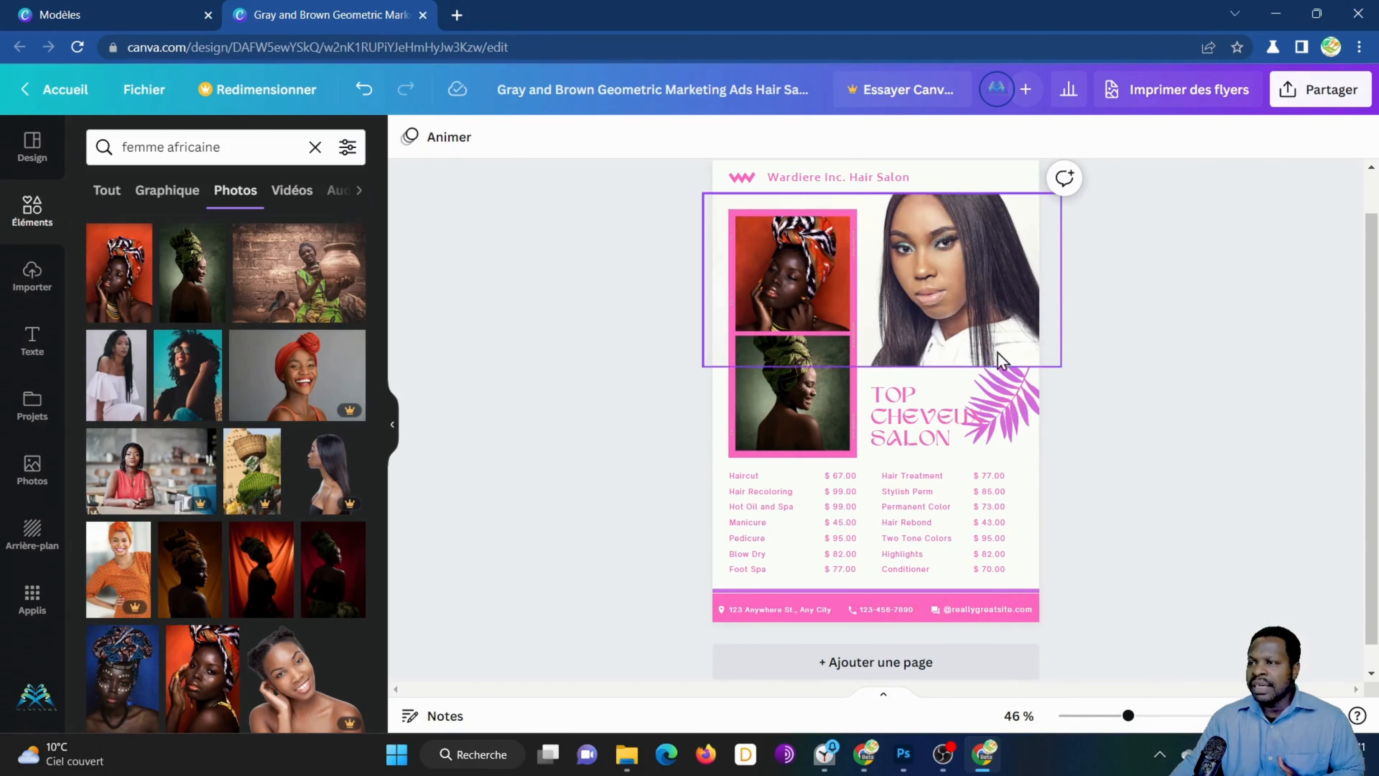
left_click(1021, 386)
right_click(1020, 387)
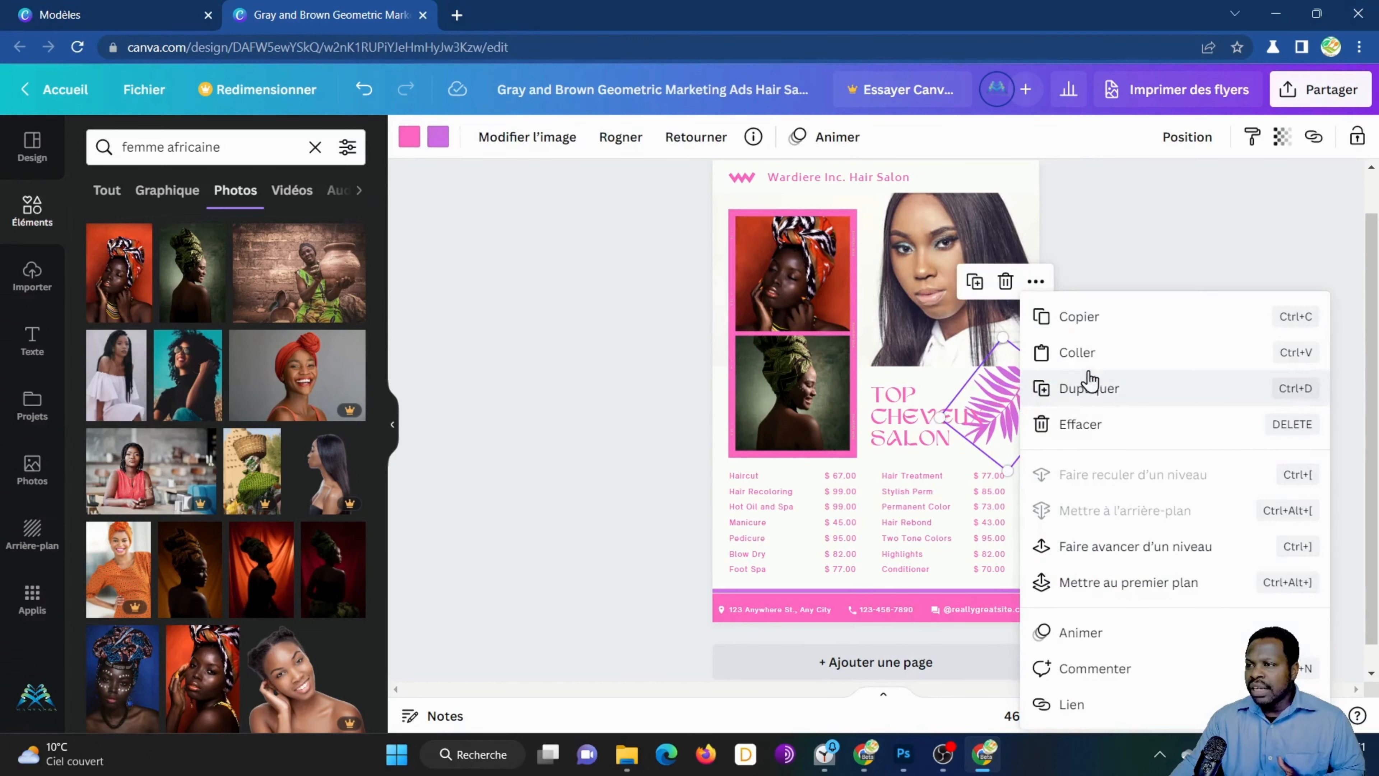
left_click(1167, 559)
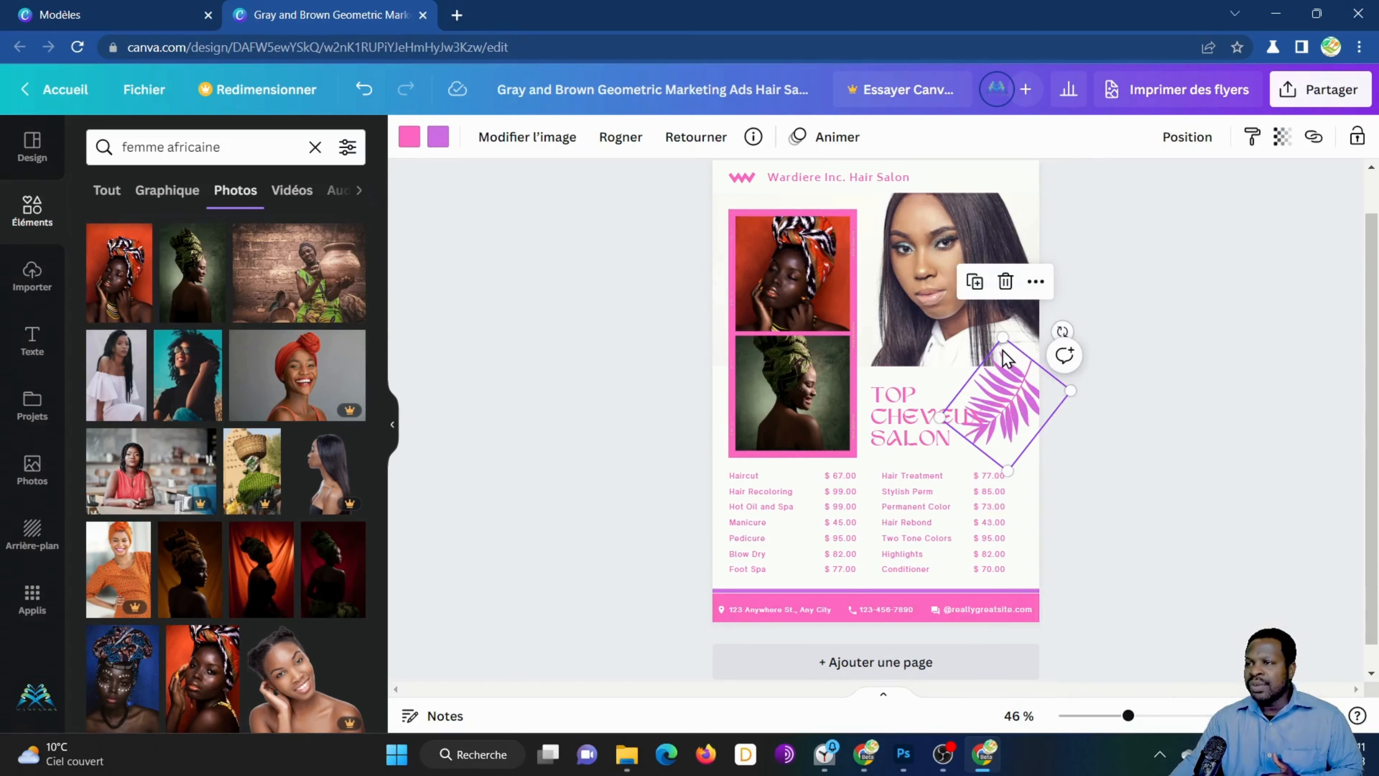
left_click(1015, 567)
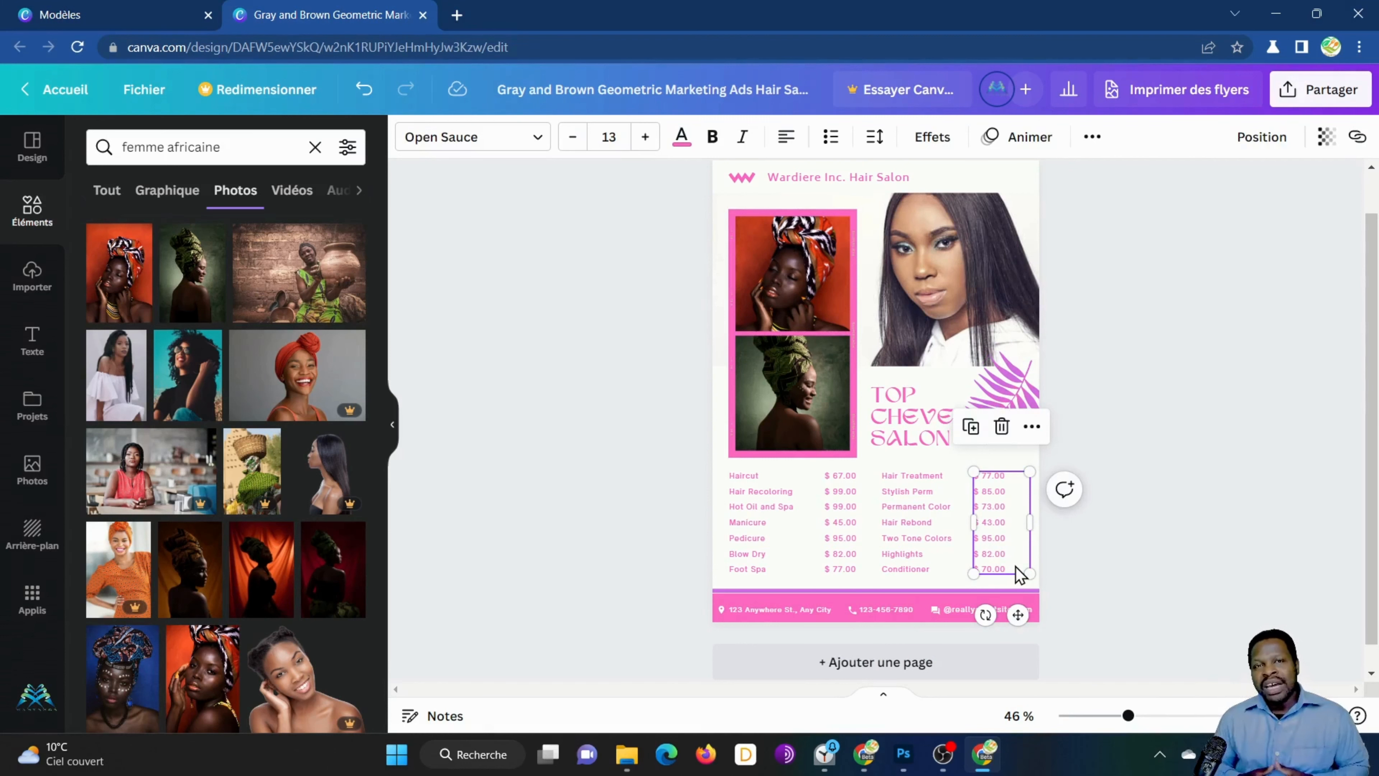